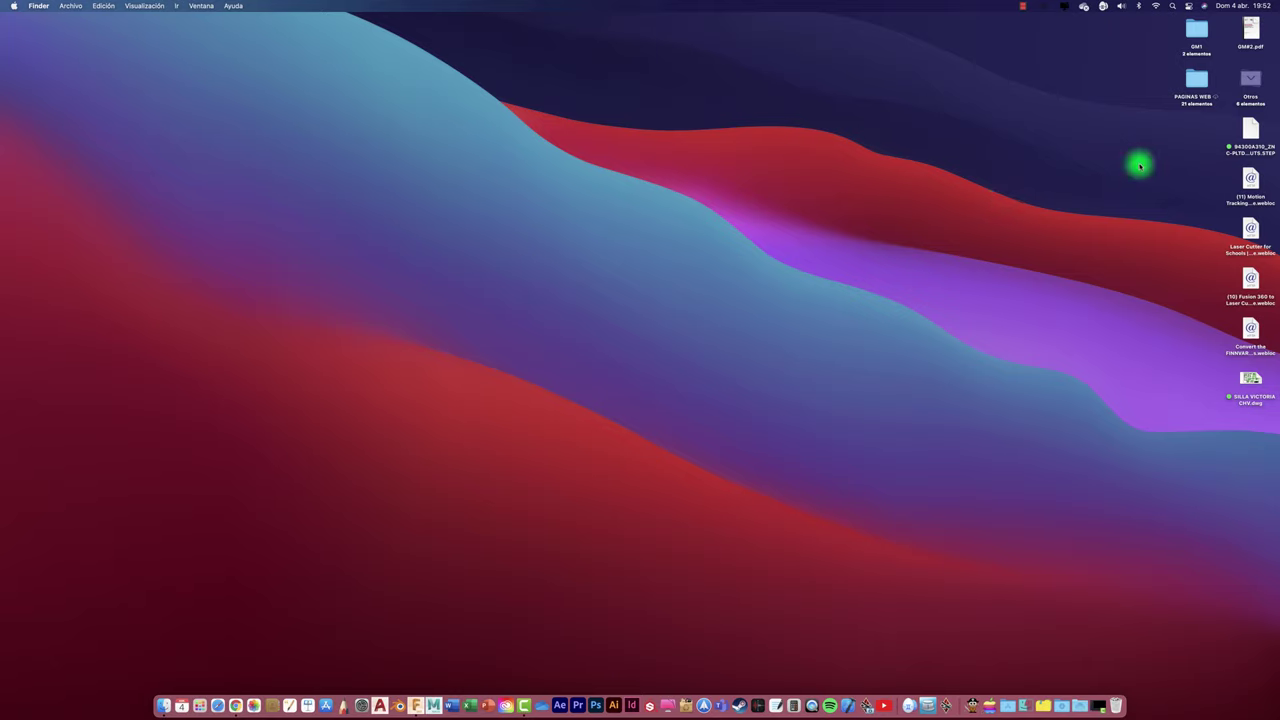
mouse_move(1250, 130)
mouse_down()
mouse_move(1204, 132)
mouse_move(1245, 130)
mouse_up()
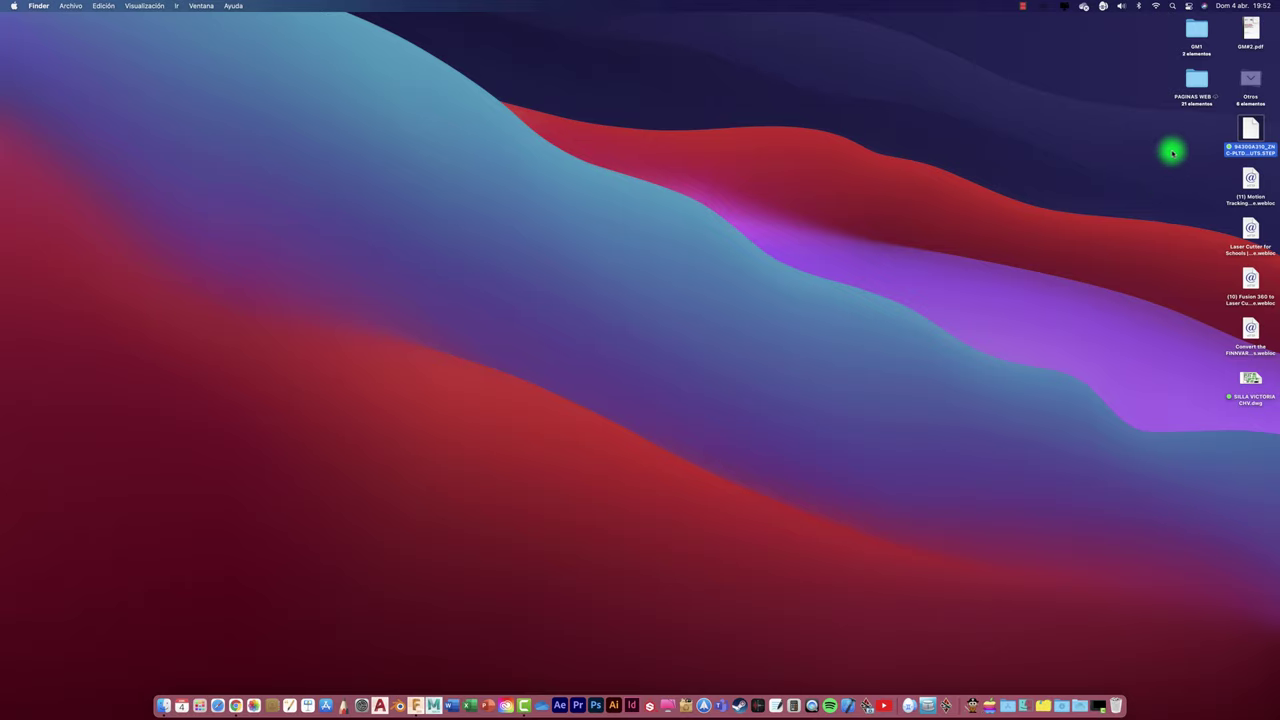
click(1164, 156)
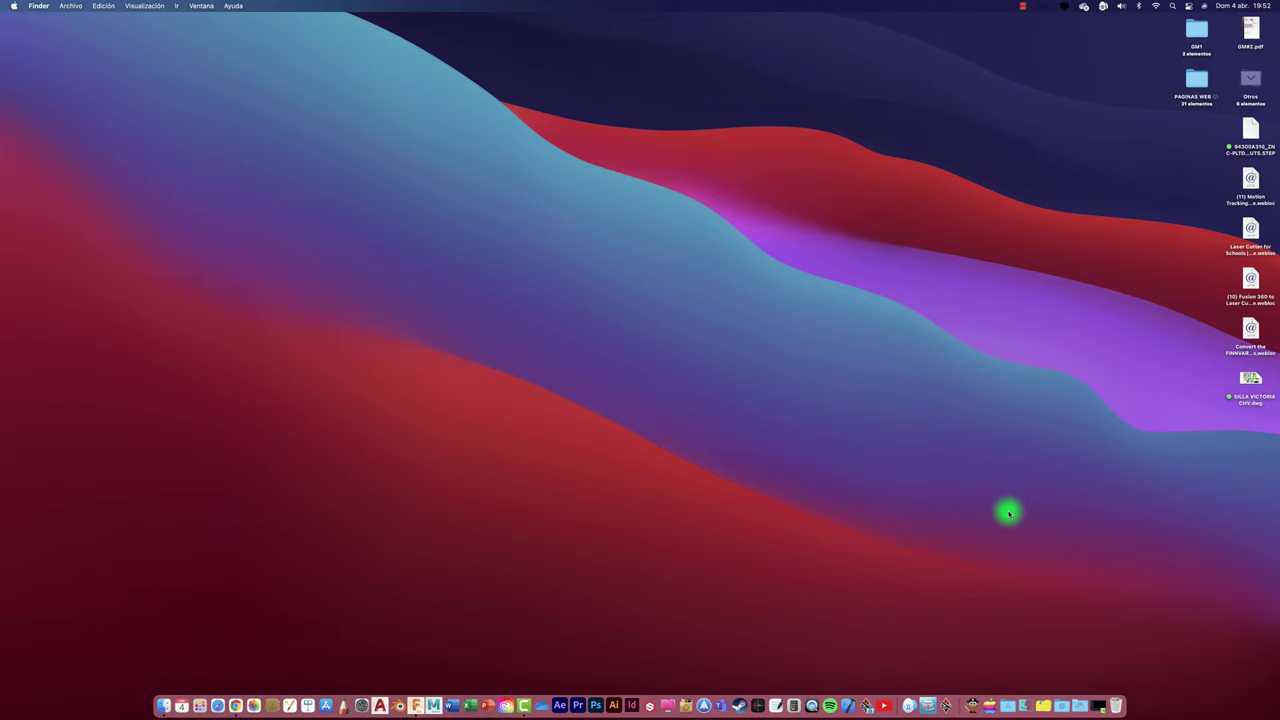
key(ctrl+Up)
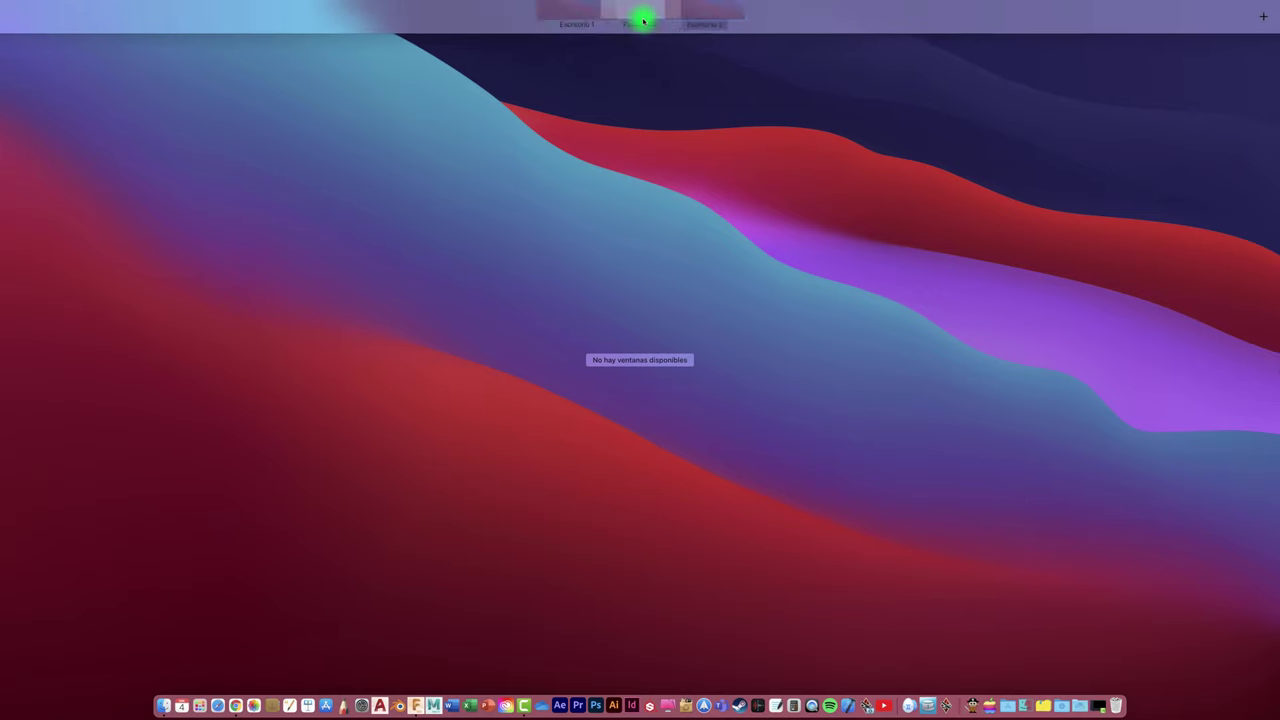
Step: Open ROBOT XYZ from JUGUETES > ROBOT, then orbit and fit the whole robot in view
click(643, 16)
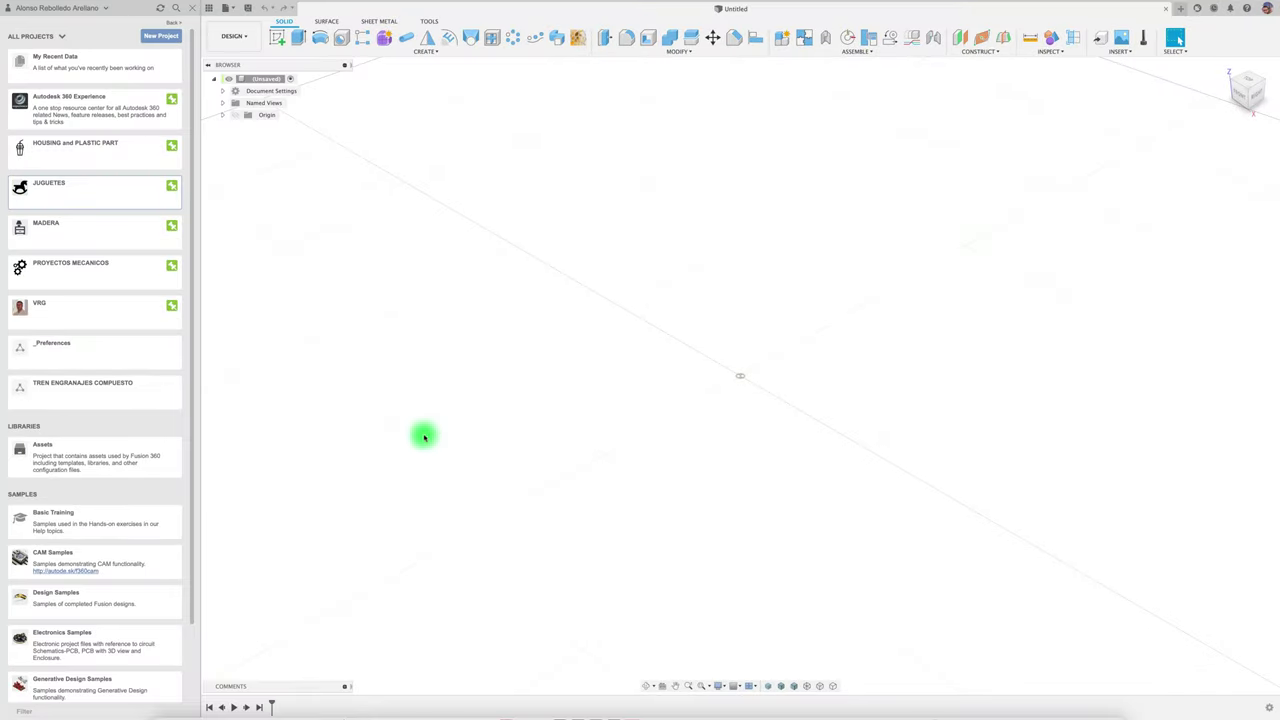
click(67, 193)
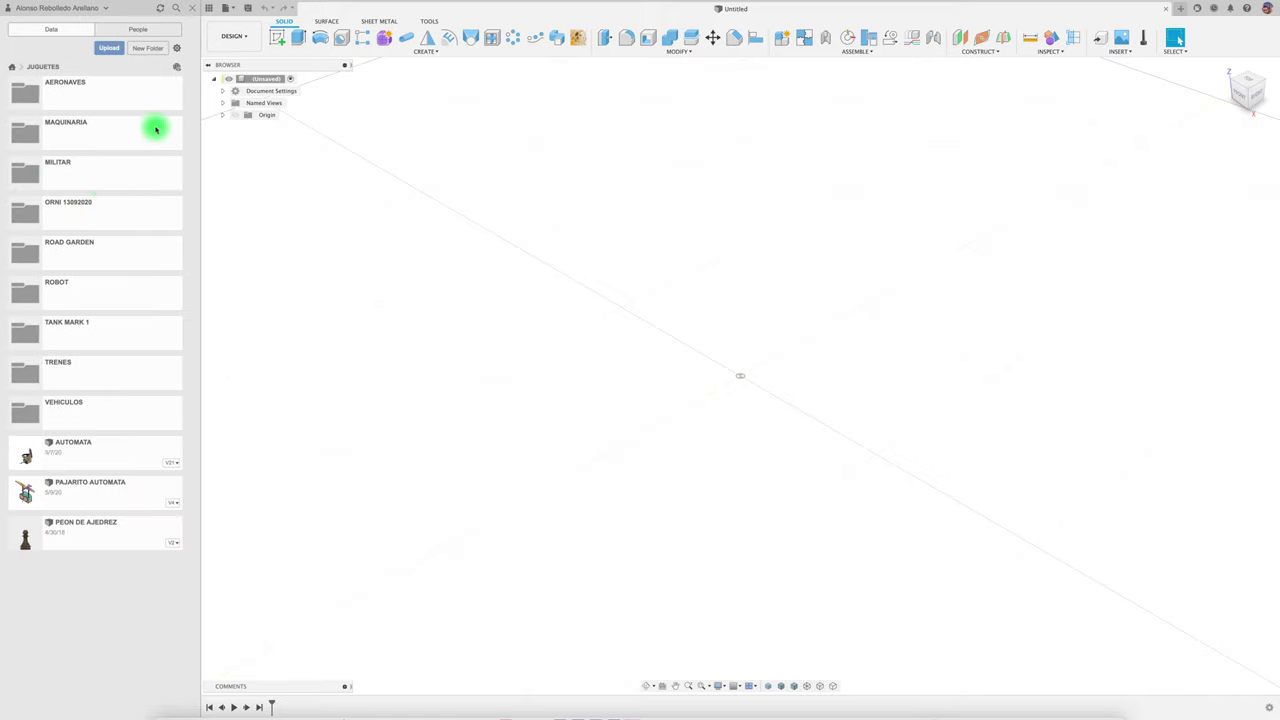
click(80, 294)
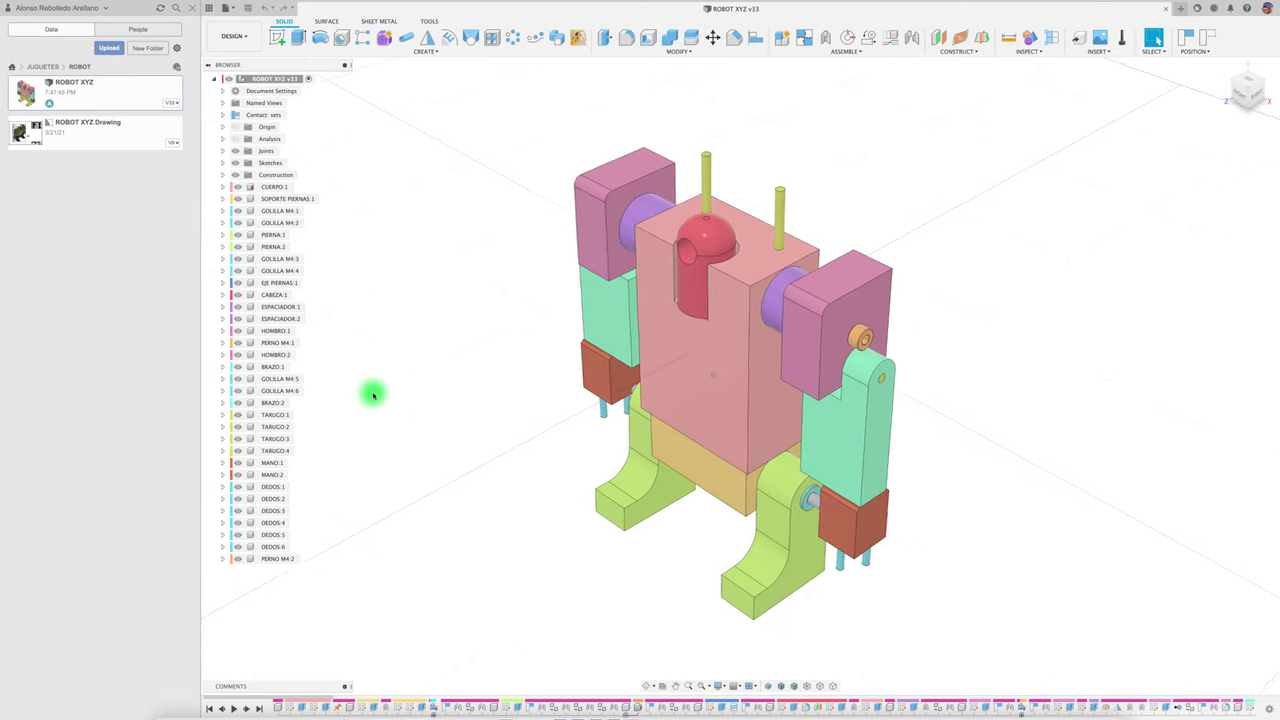
scroll(623, 491, up, 5)
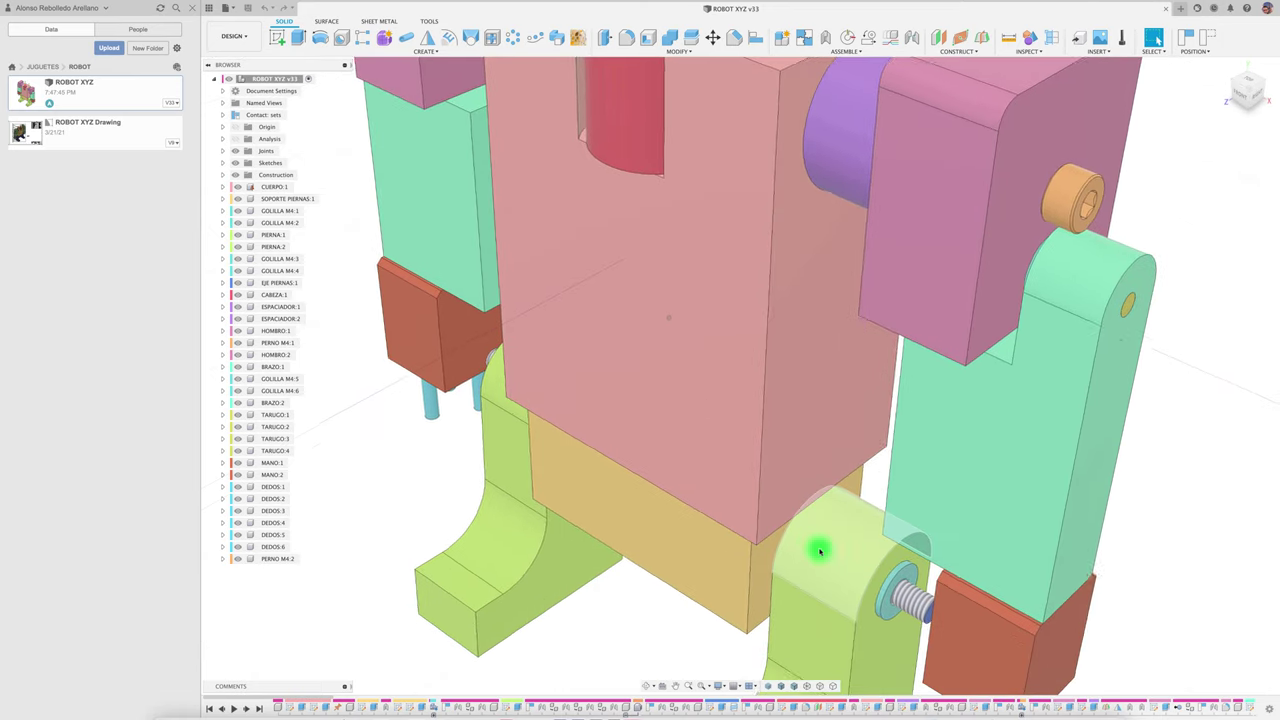
scroll(820, 549, up, 3)
shift+middle_drag(449, 457, 419, 428)
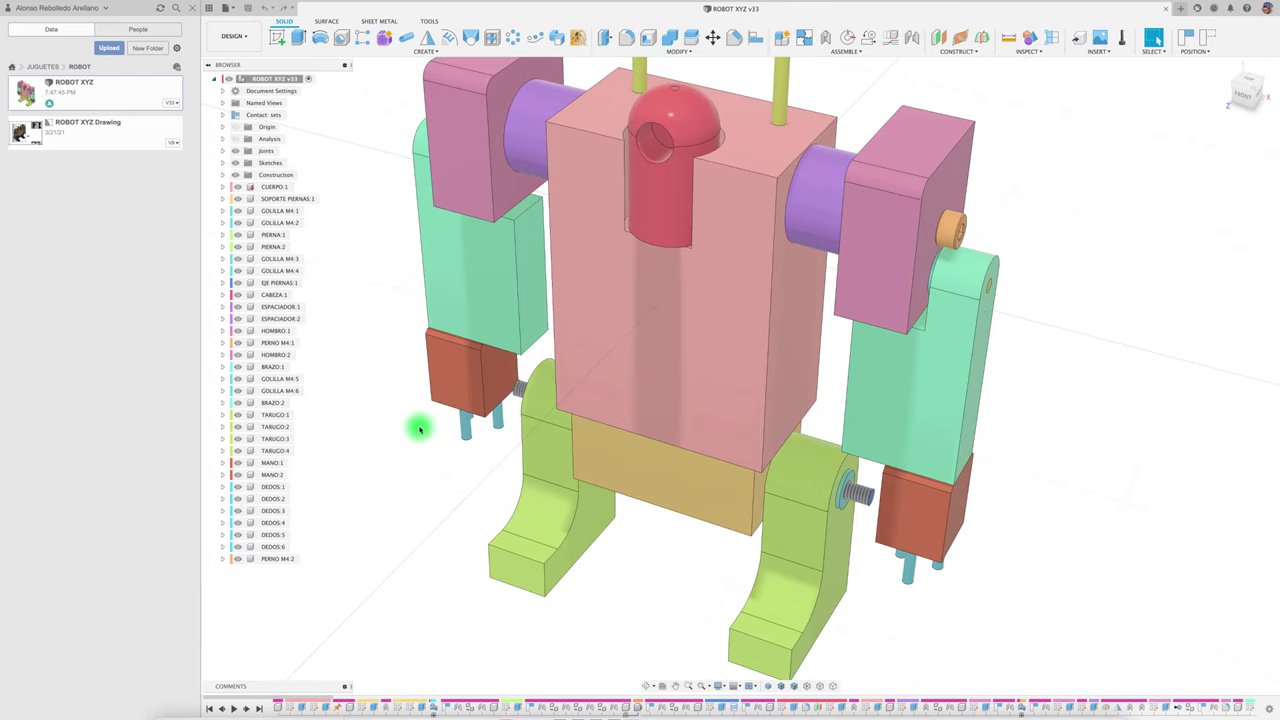
middle_click(419, 428)
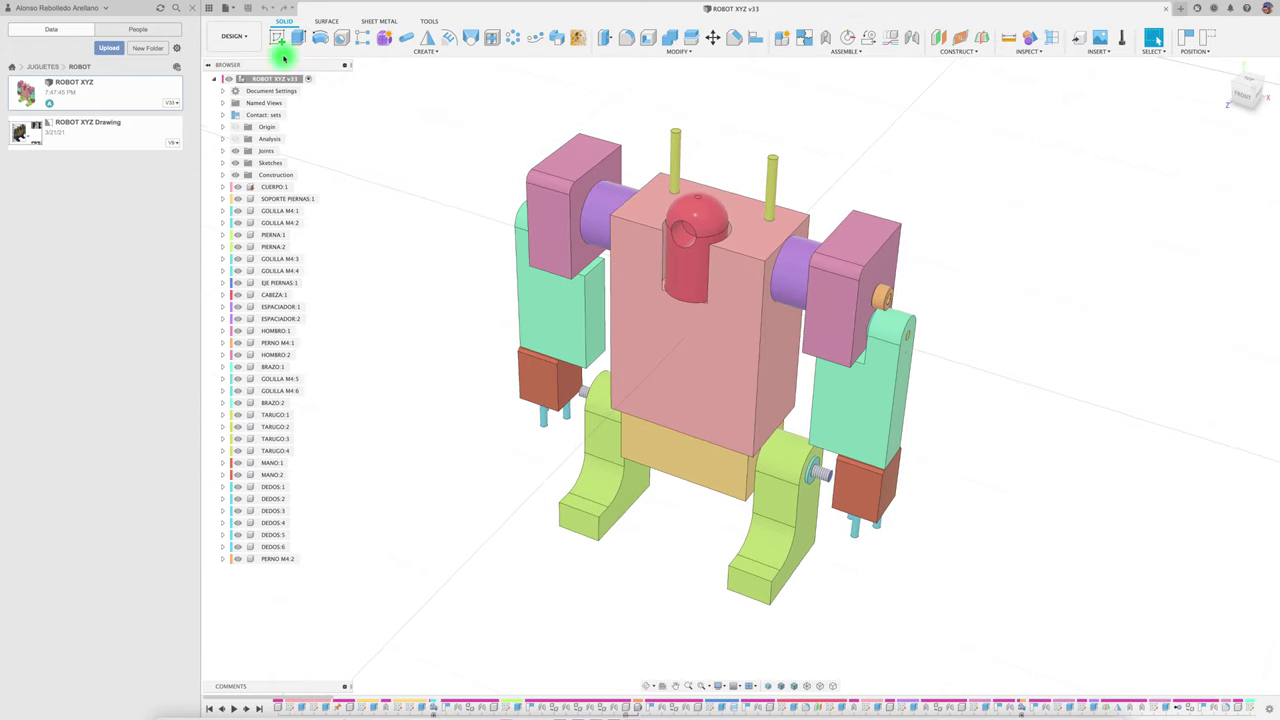
Step: Open the wing-nut STEP file from the computer and orbit it to face its threaded hole
click(227, 8)
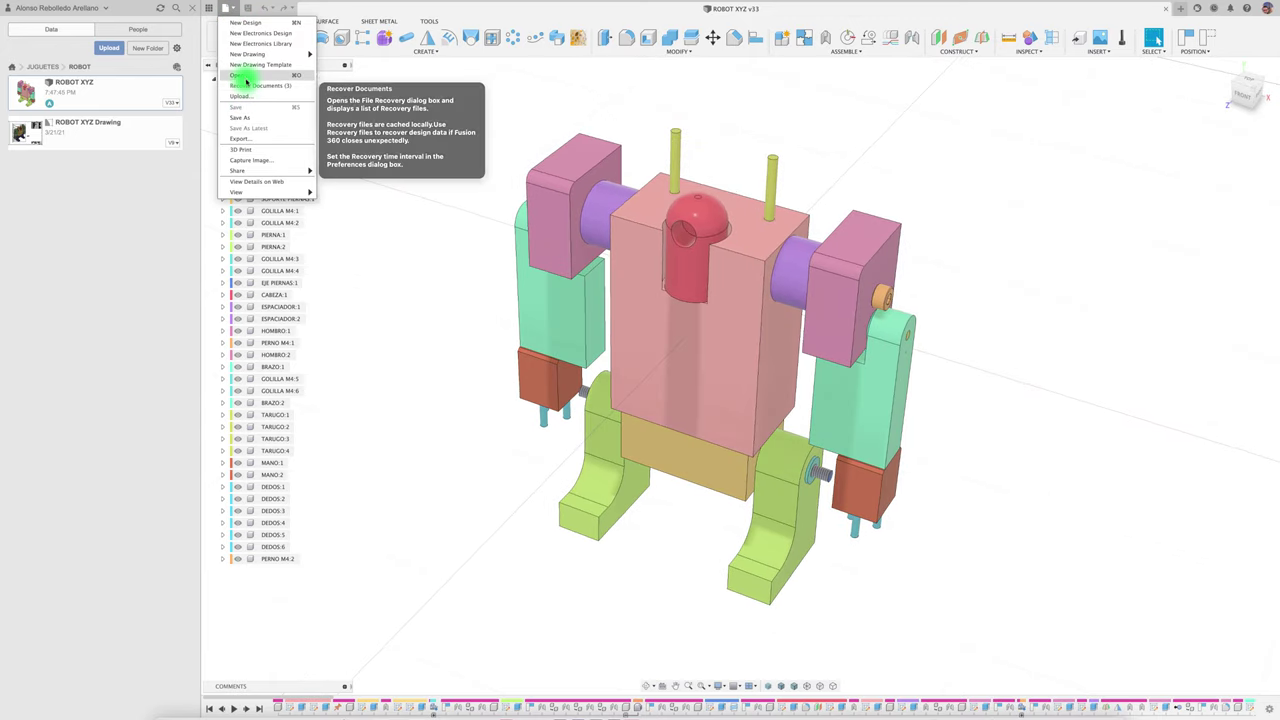
click(245, 80)
click(503, 458)
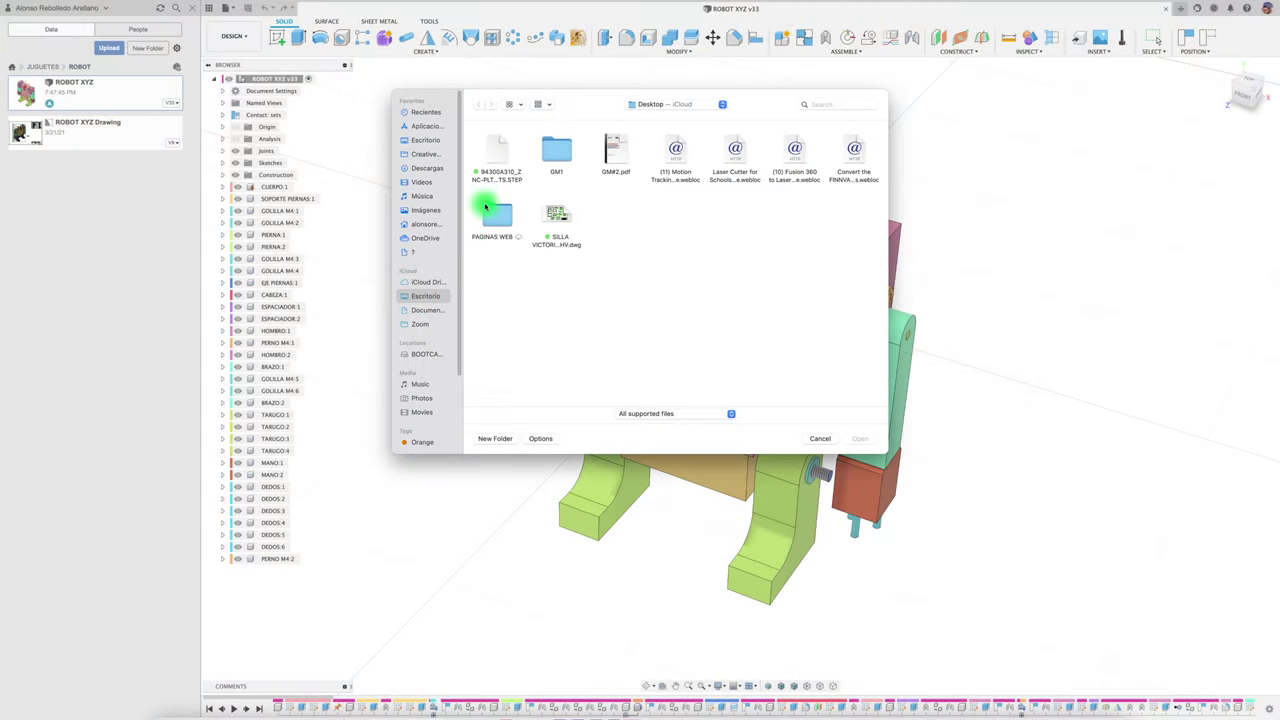
click(497, 150)
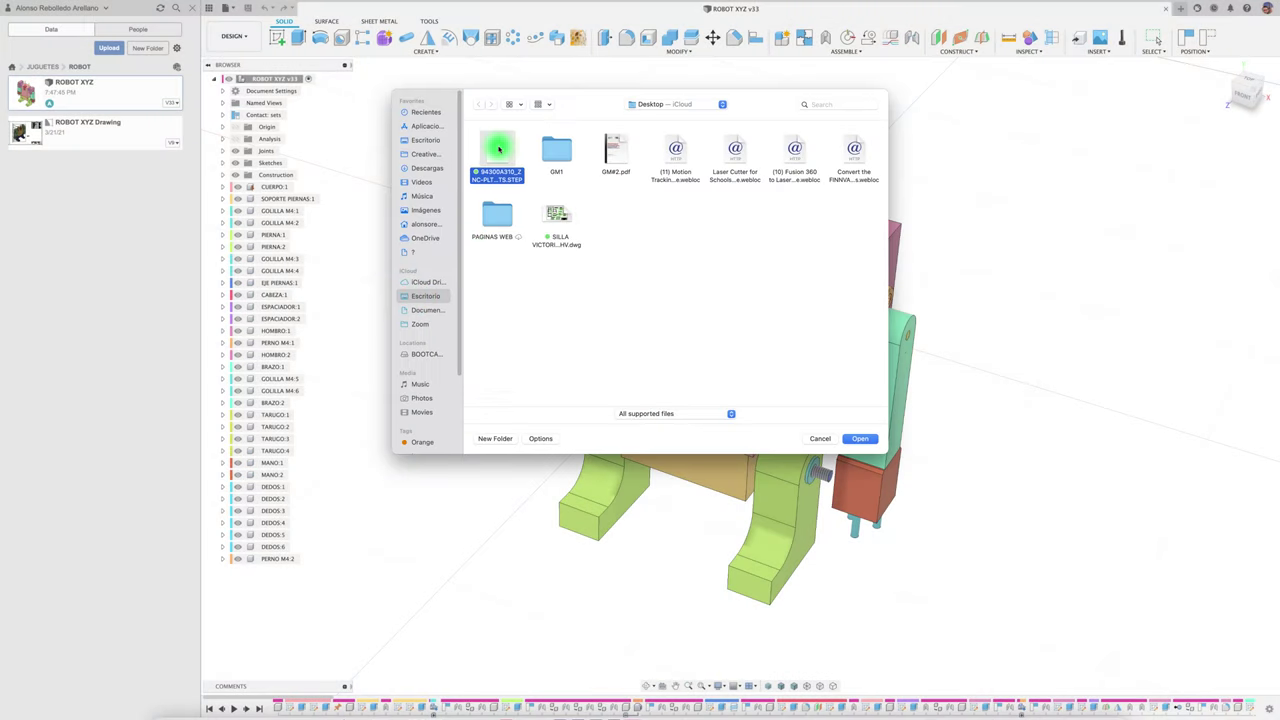
click(862, 439)
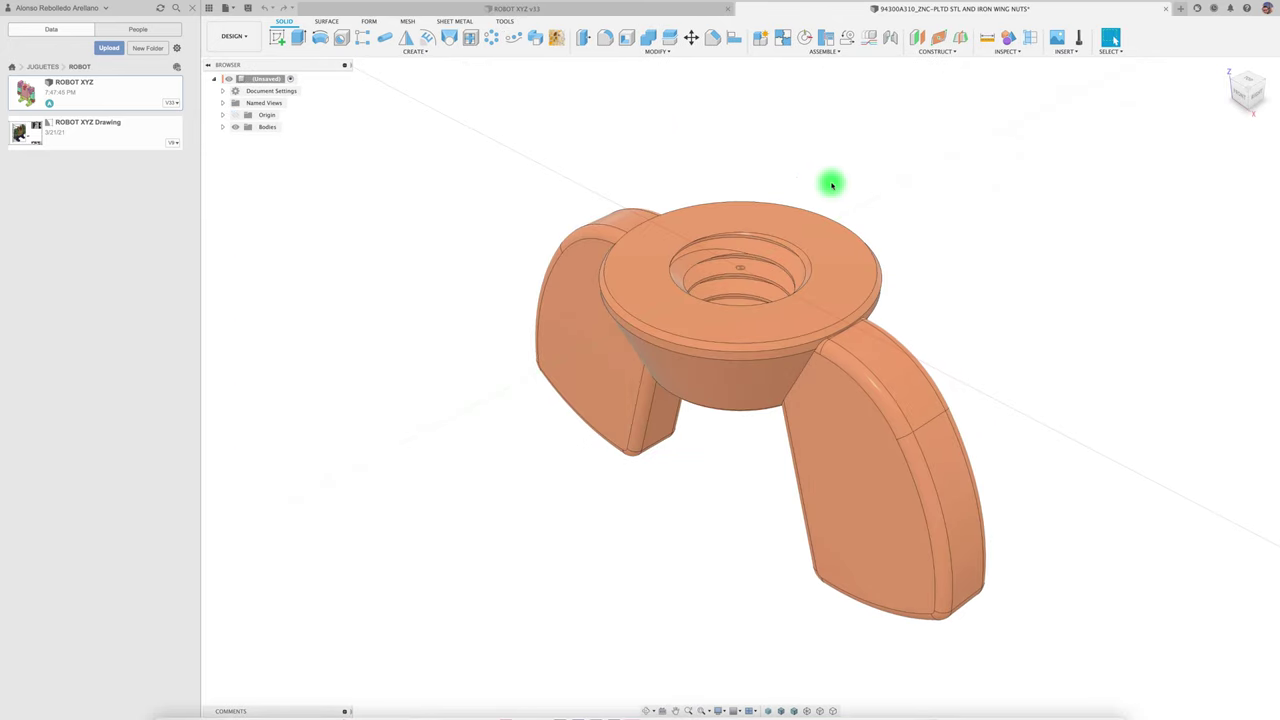
mouse_move(831, 183)
shift+middle_down()
mouse_move(460, 197)
mouse_move(608, 120)
mouse_move(1100, 37)
shift+middle_up()
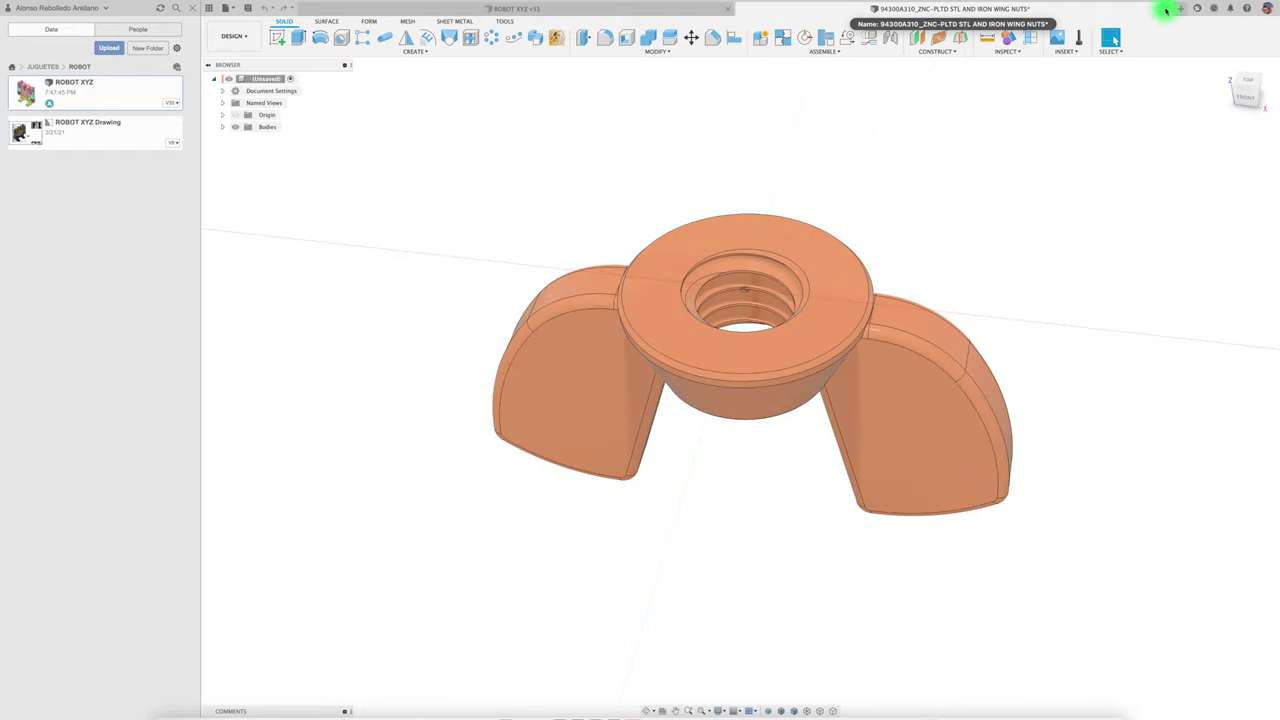
Step: Close the wing-nut document, saving it into the JUGUETES > ROBOT folder
click(1166, 9)
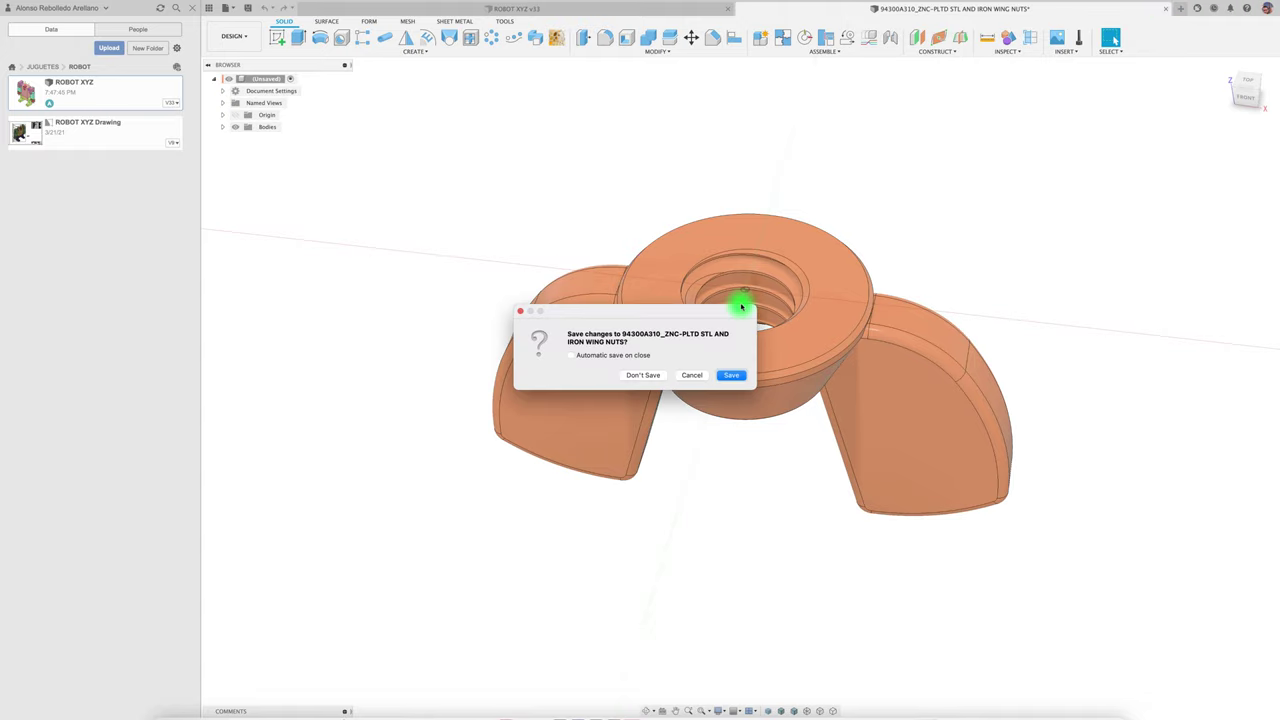
click(739, 376)
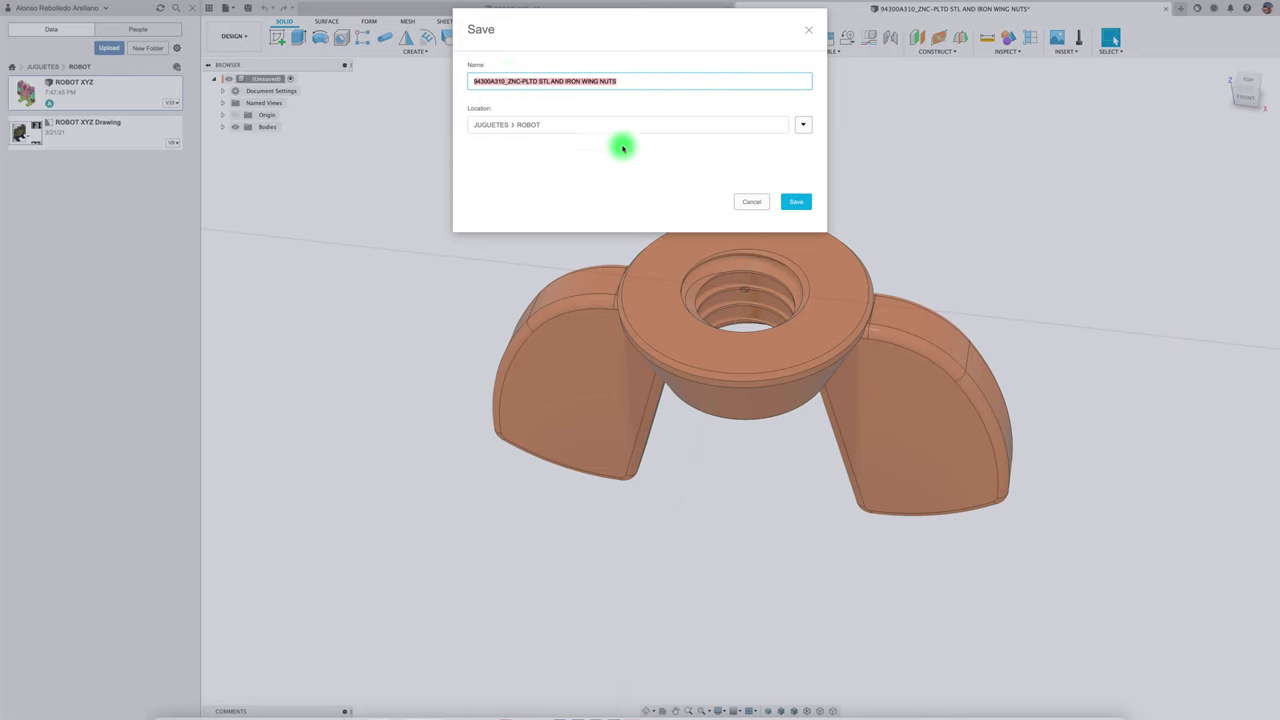
click(795, 203)
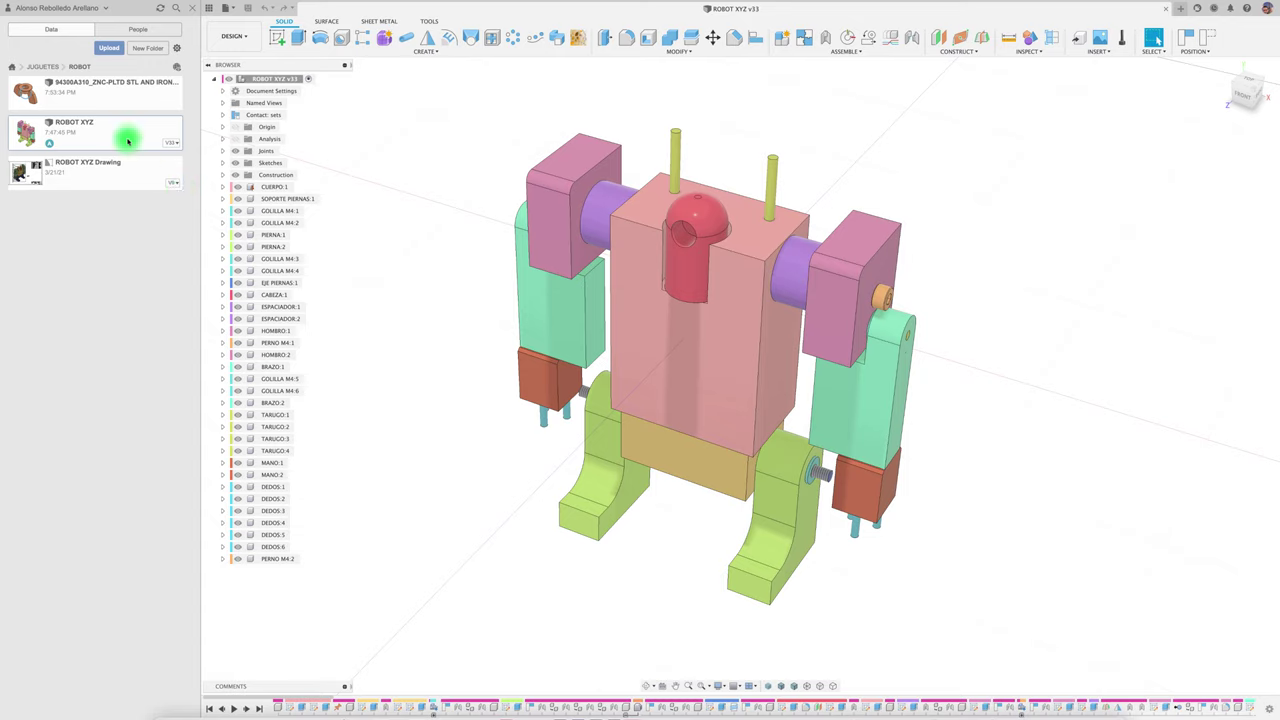
Step: Insert the saved wing nut into ROBOT XYZ beside the left leg, rotated 90° about Y
click(135, 100)
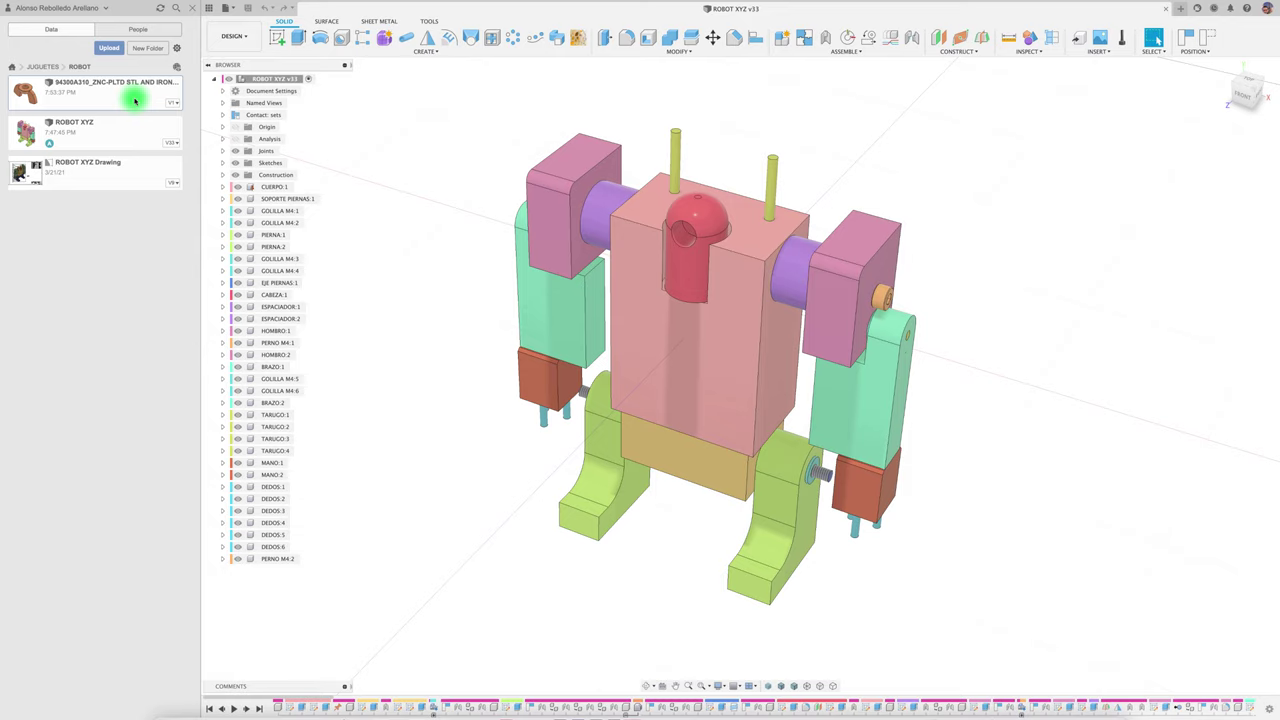
right_click(135, 100)
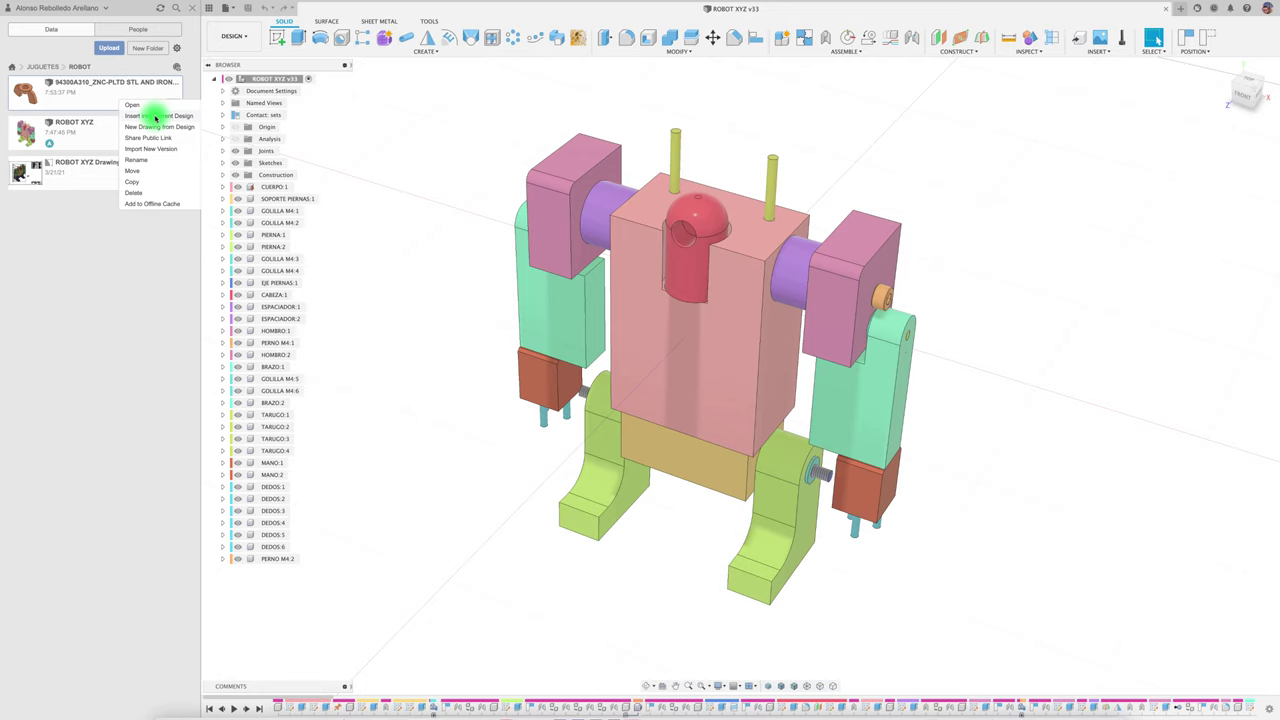
click(155, 116)
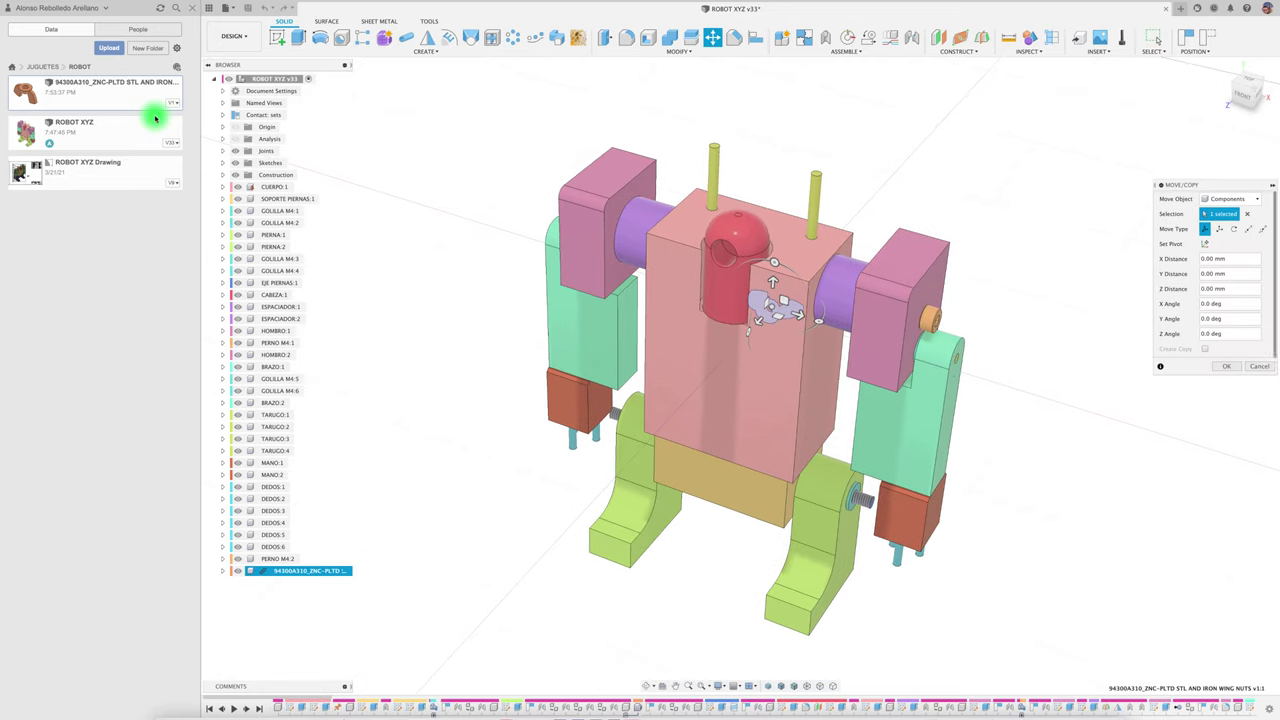
drag(760, 323, 500, 543)
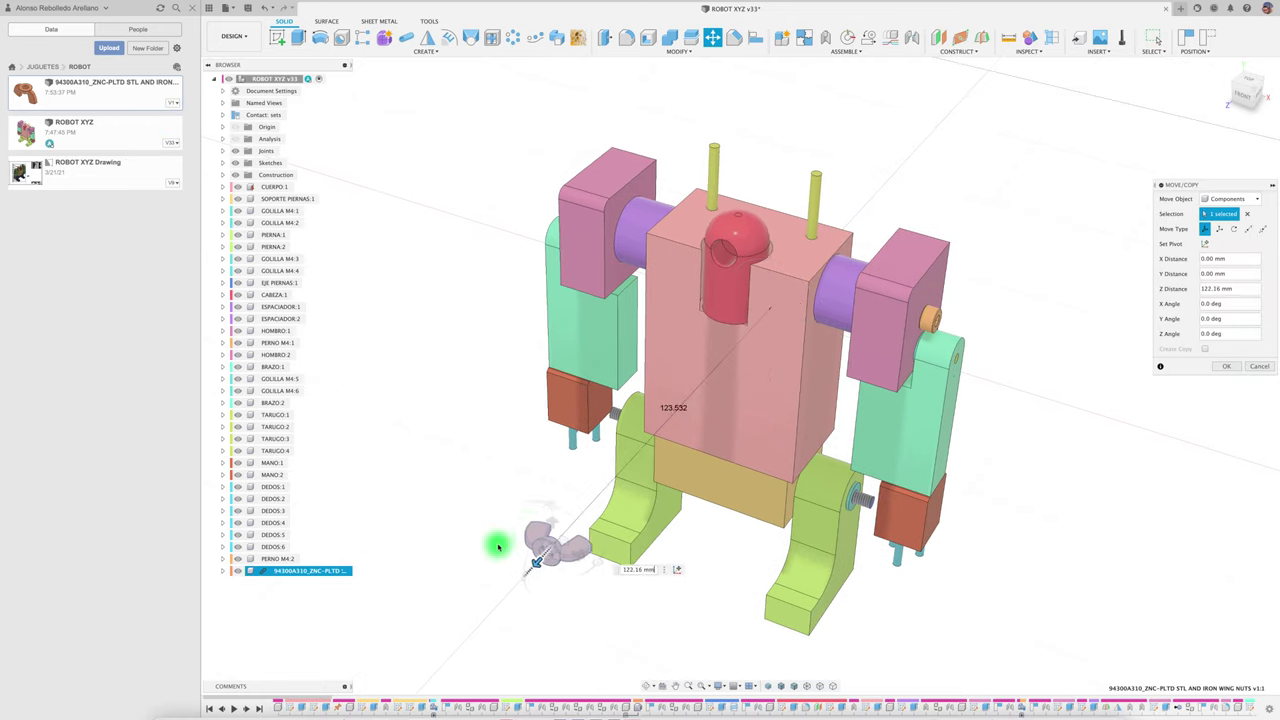
drag(595, 549, 574, 519)
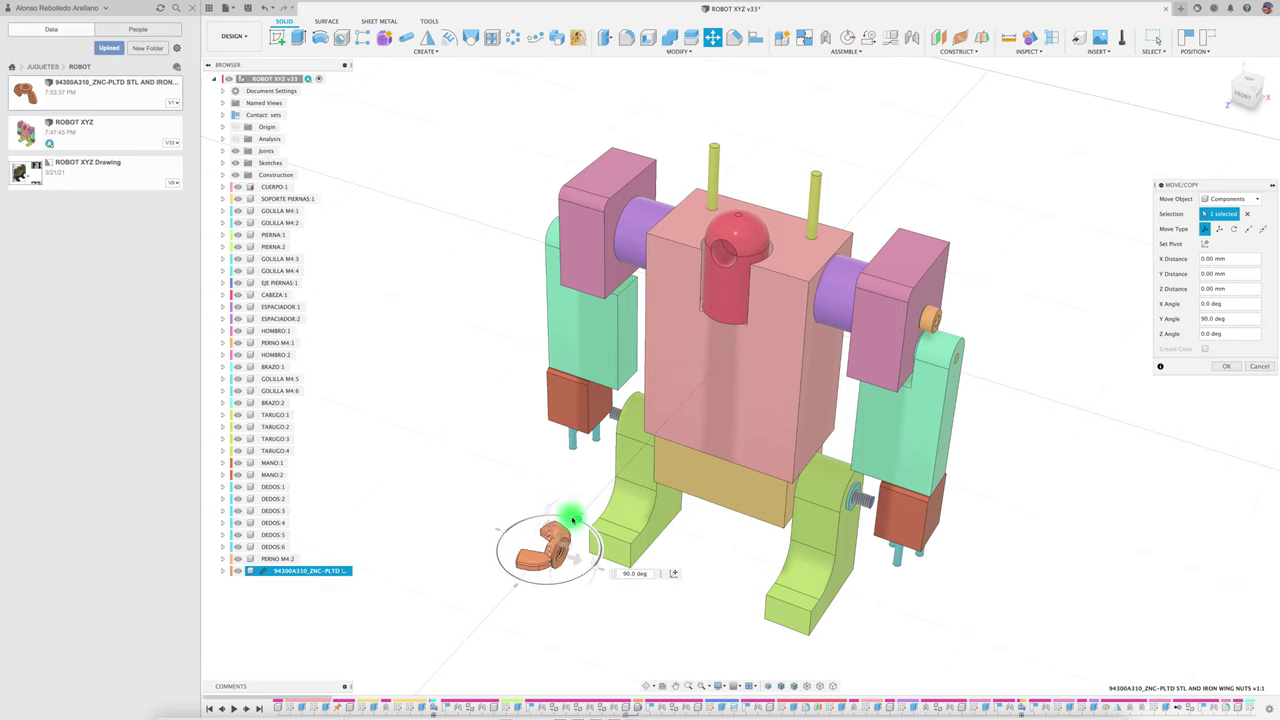
click(1224, 366)
Step: Joint the wing nut's hole onto the bolt end beside the left leg
key(j)
scroll(597, 586, up, 5)
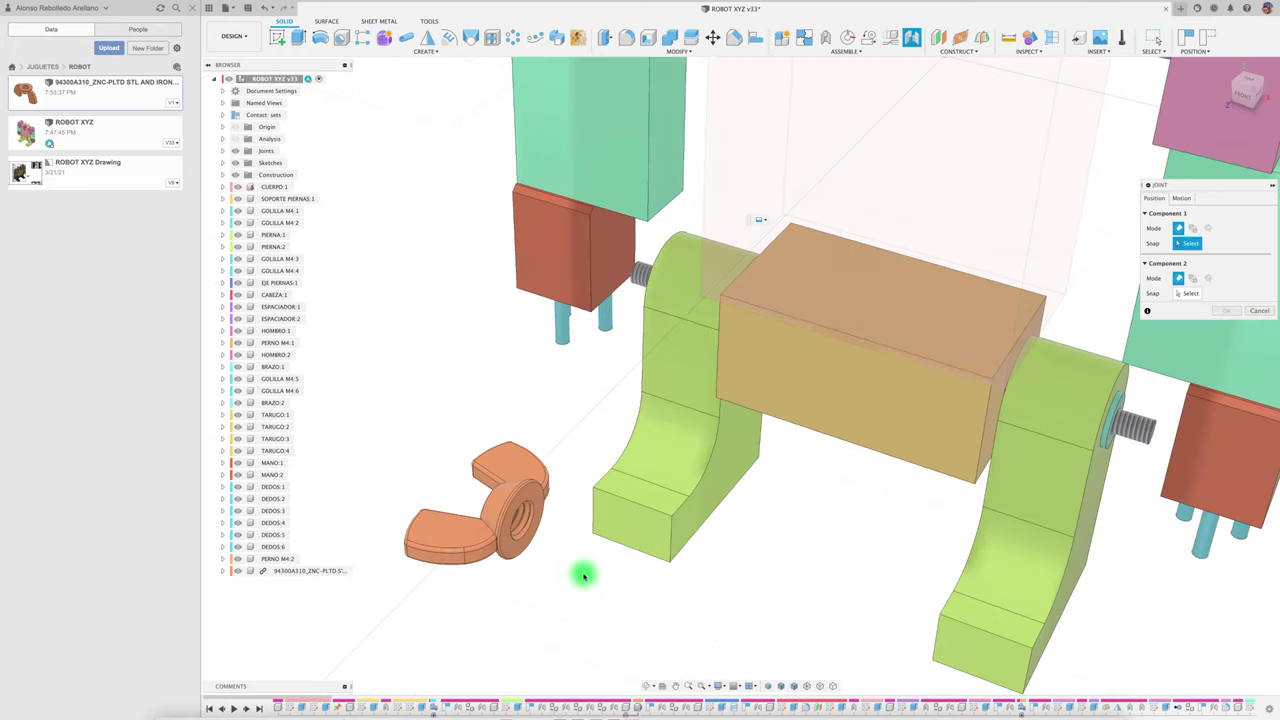
click(510, 560)
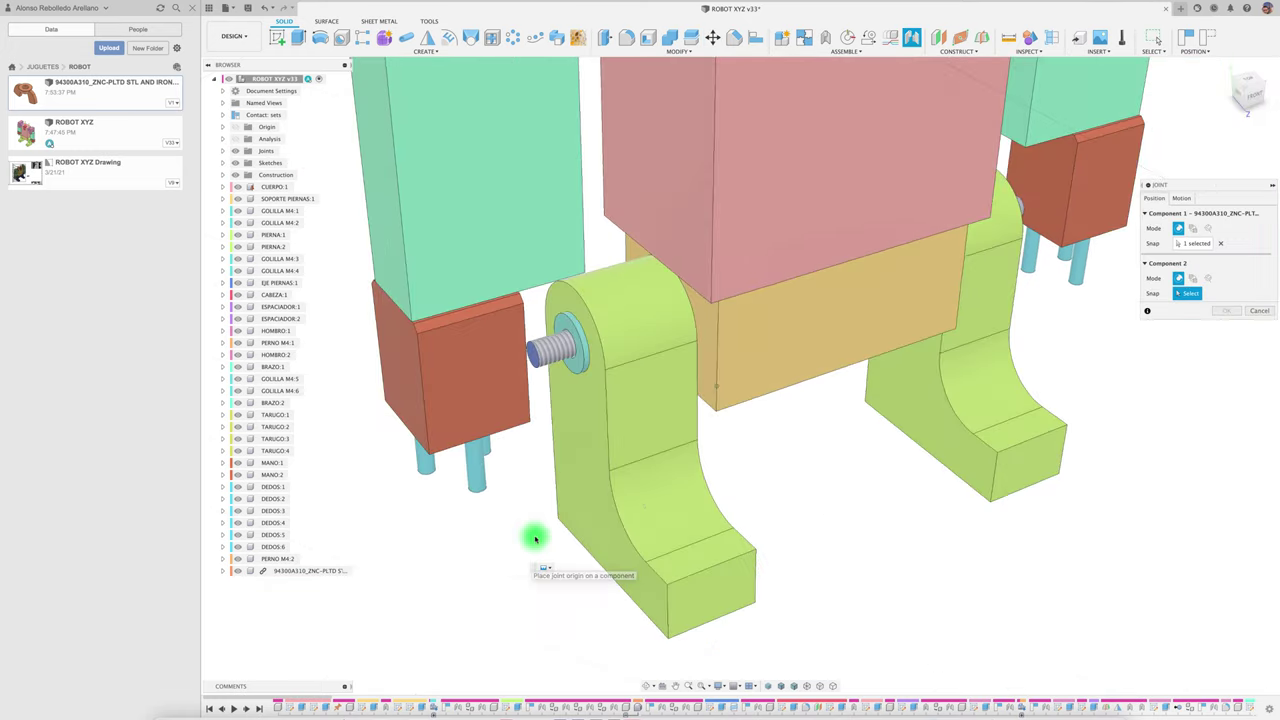
click(584, 370)
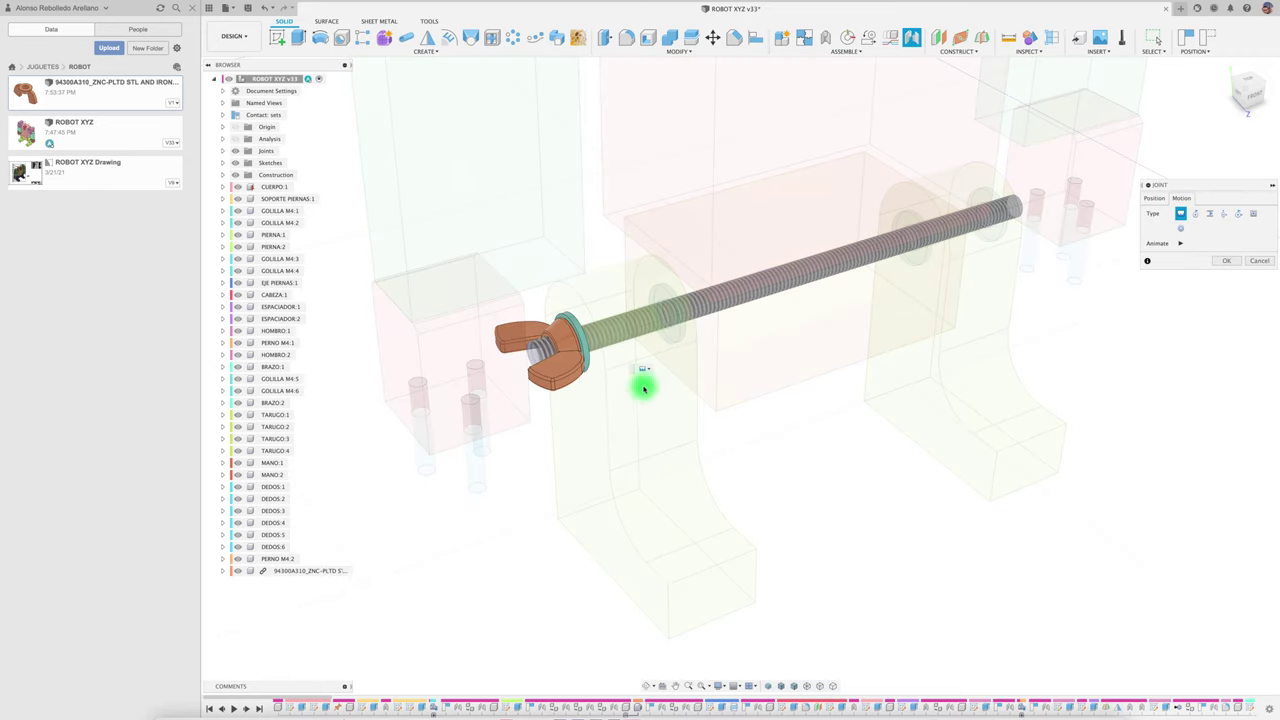
click(1226, 262)
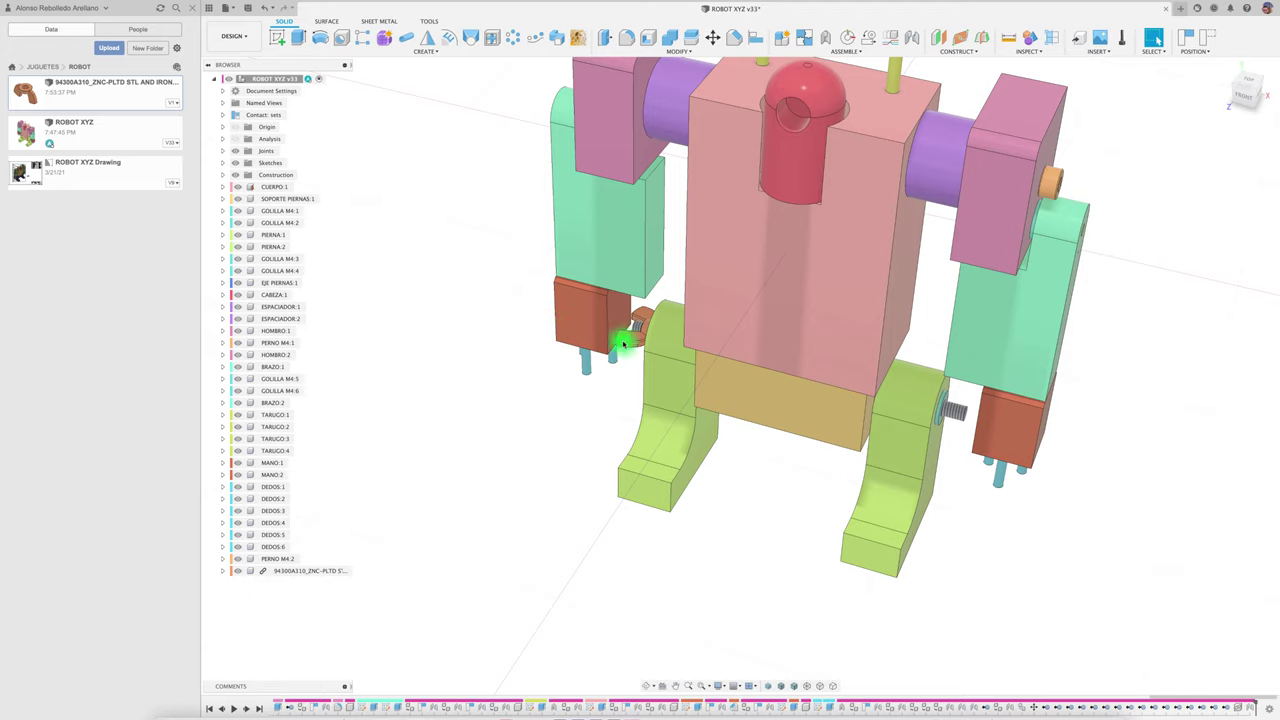
Step: Break the wing nut component's link to its source file and continue
click(300, 571)
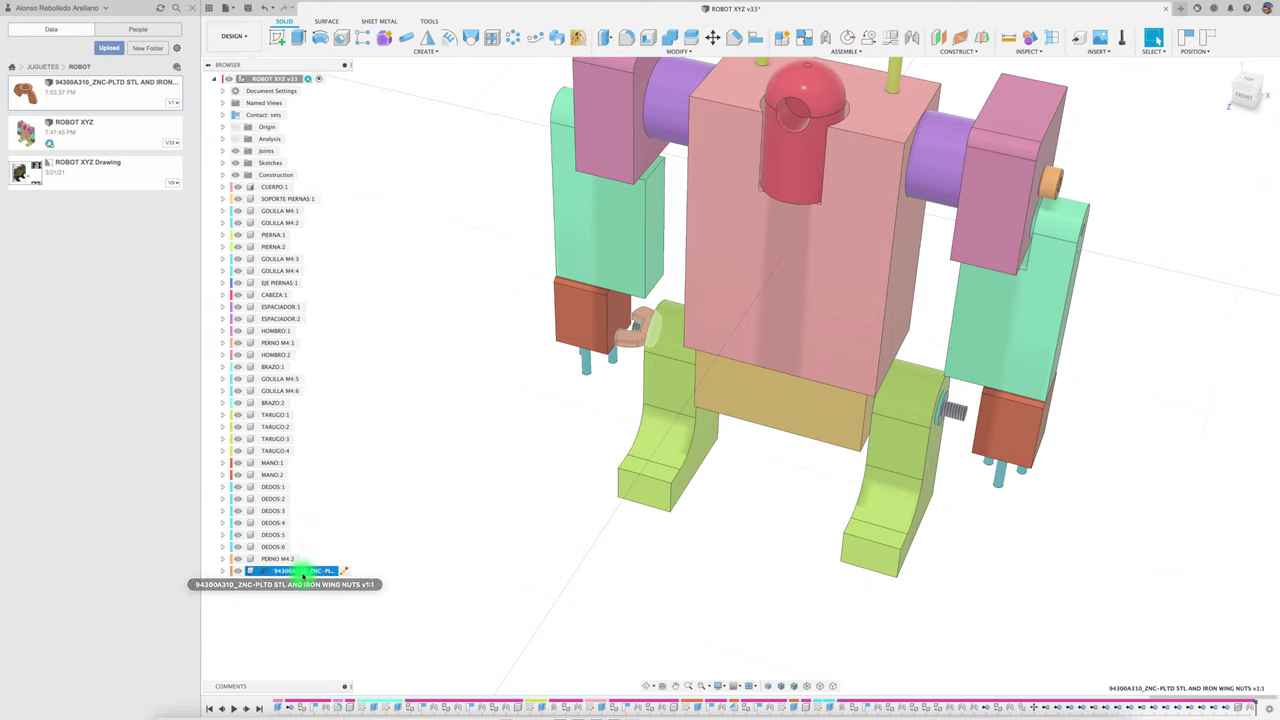
right_click(300, 572)
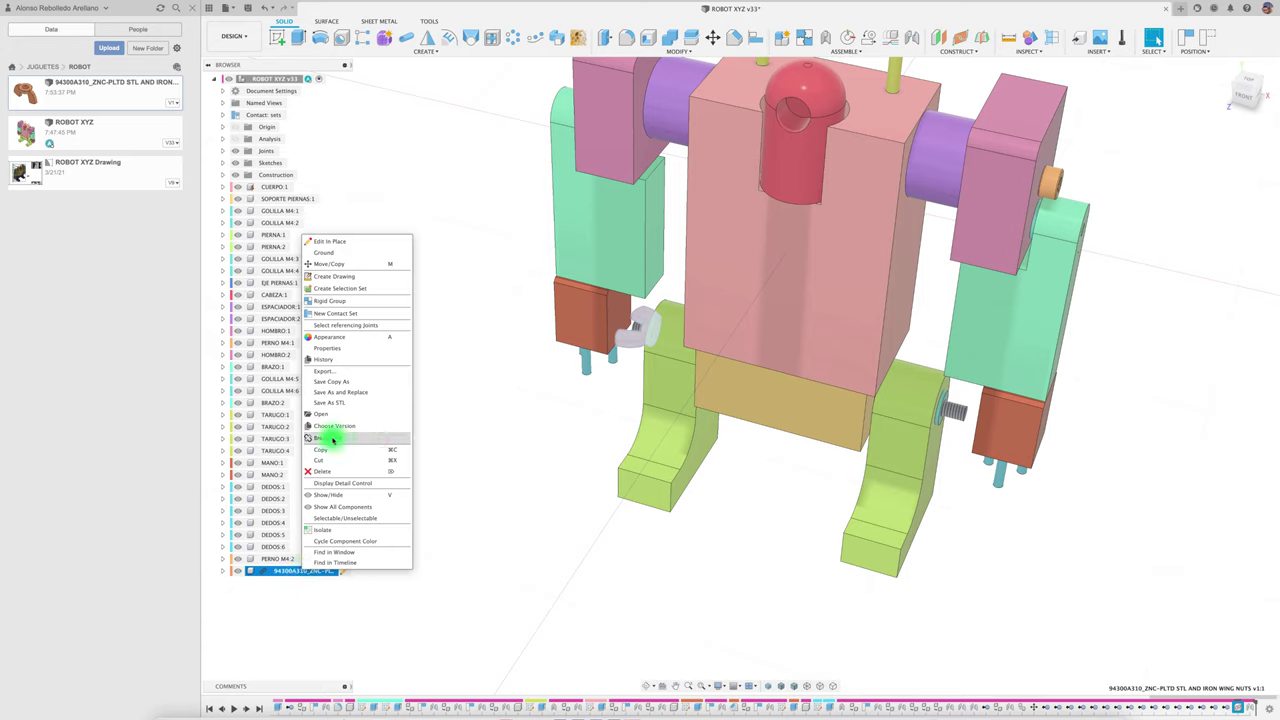
click(320, 439)
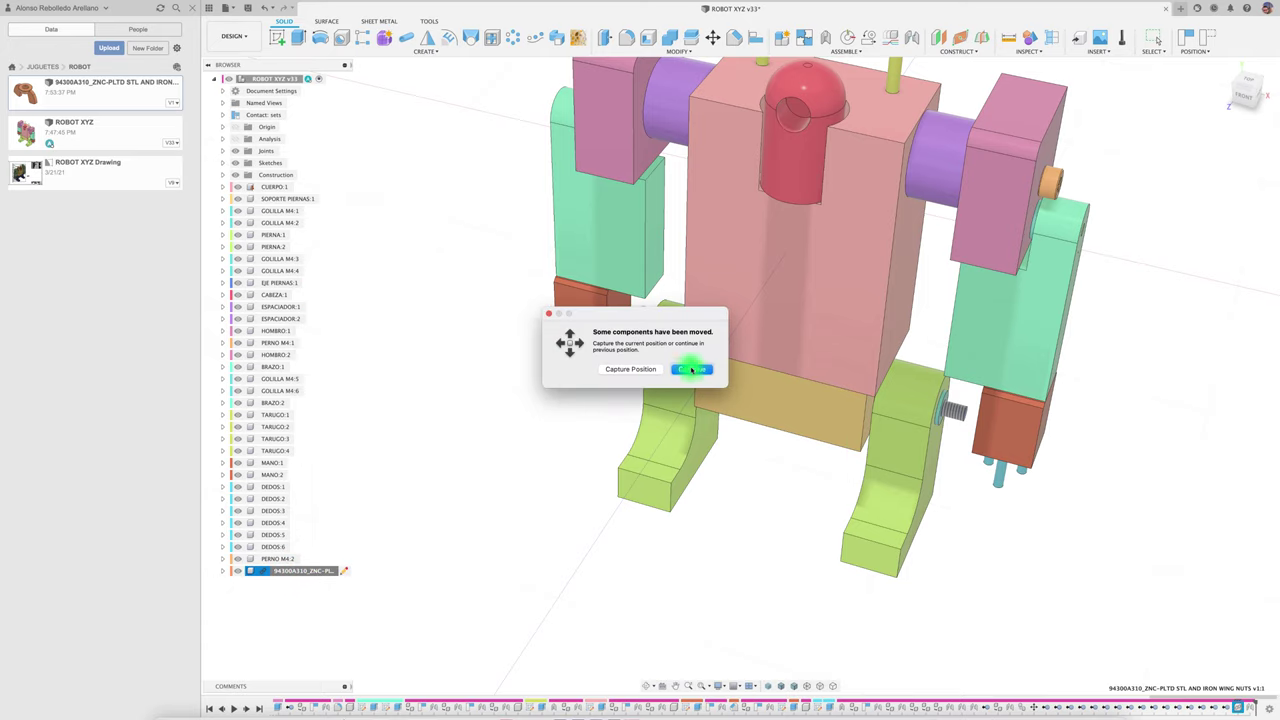
click(634, 371)
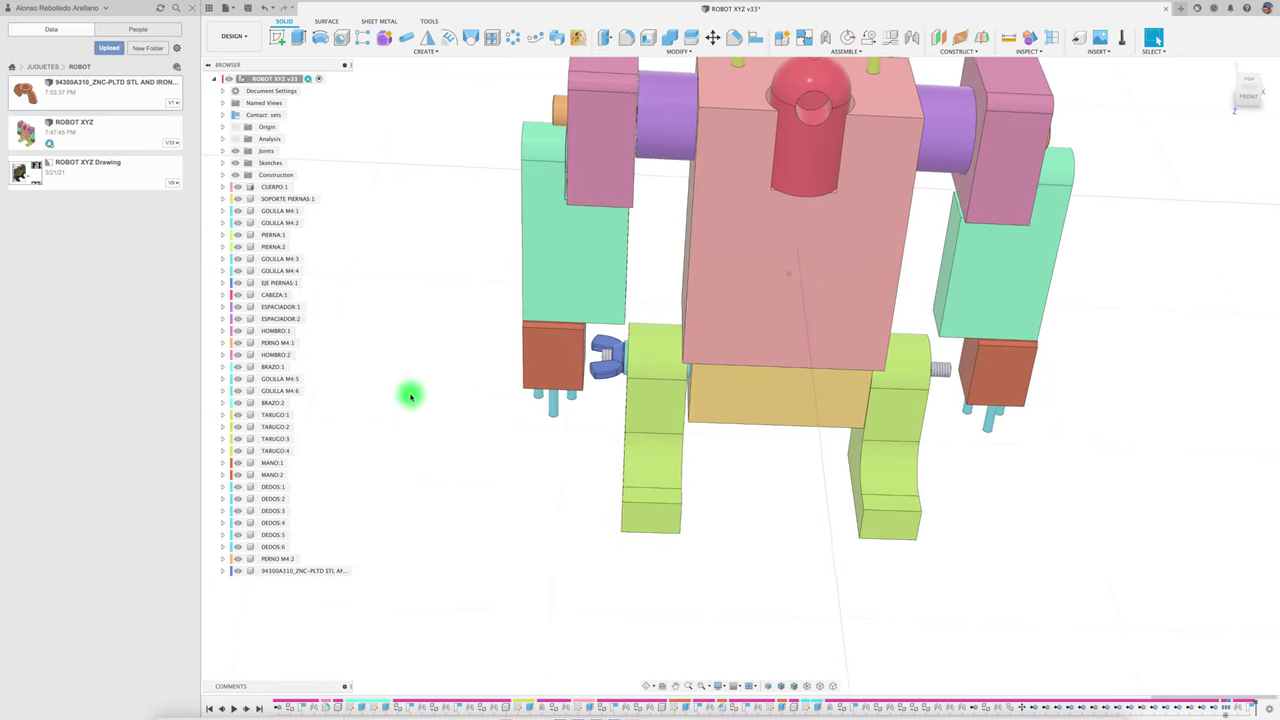
Step: Copy-paste the wing nut, moving the copy 133.611 mm and turning it 173.2° toward the opposite bolt end
click(320, 572)
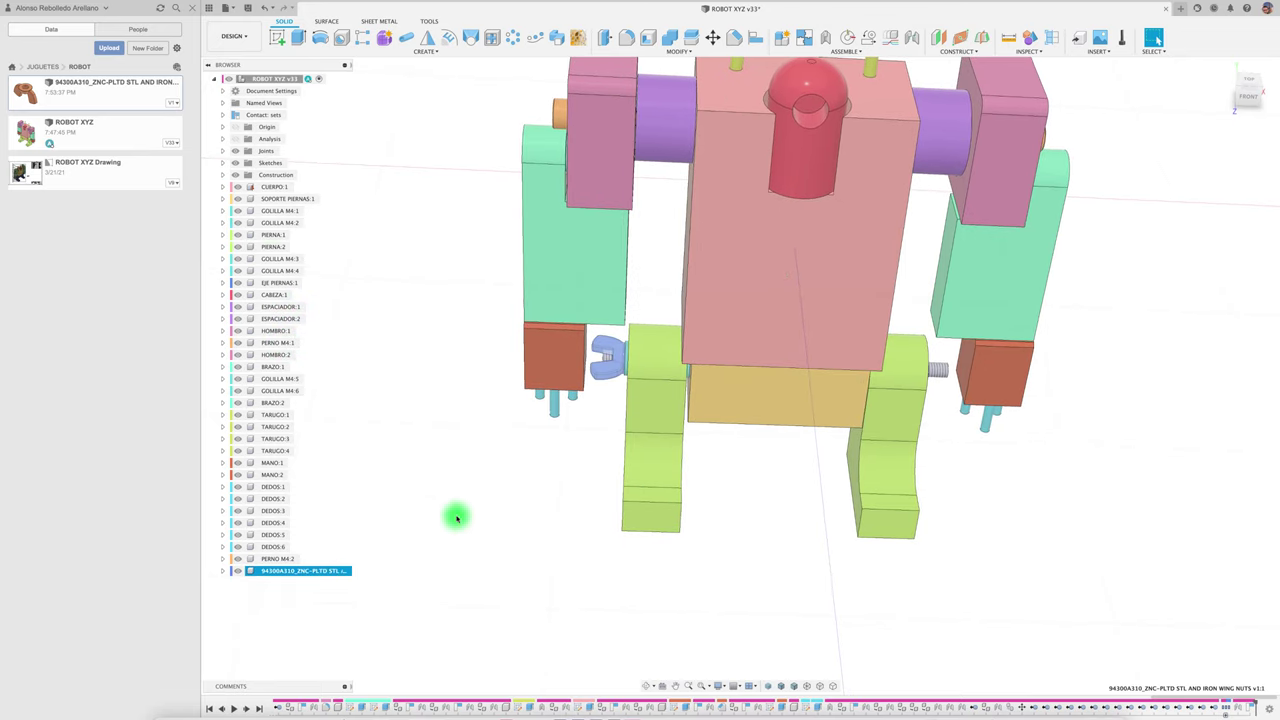
key(ctrl+c)
key(ctrl+v)
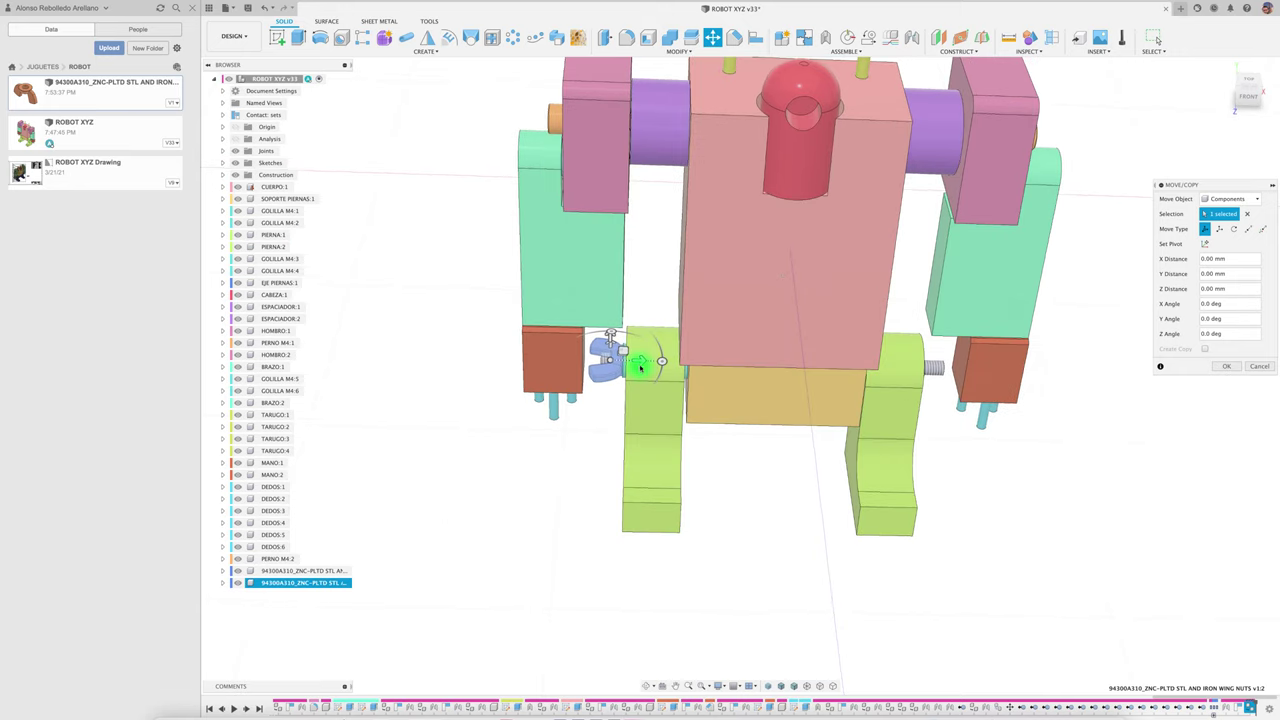
drag(643, 362, 1130, 348)
scroll(1140, 350, down, 2)
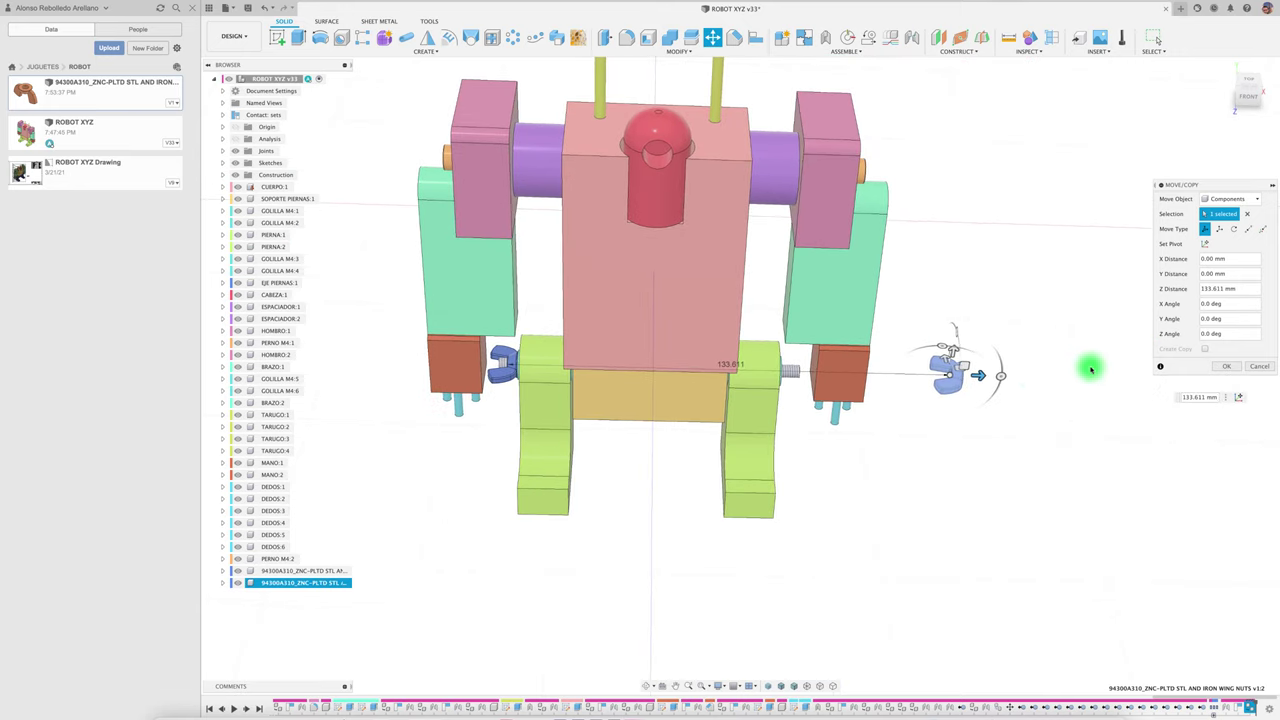
drag(955, 350, 957, 405)
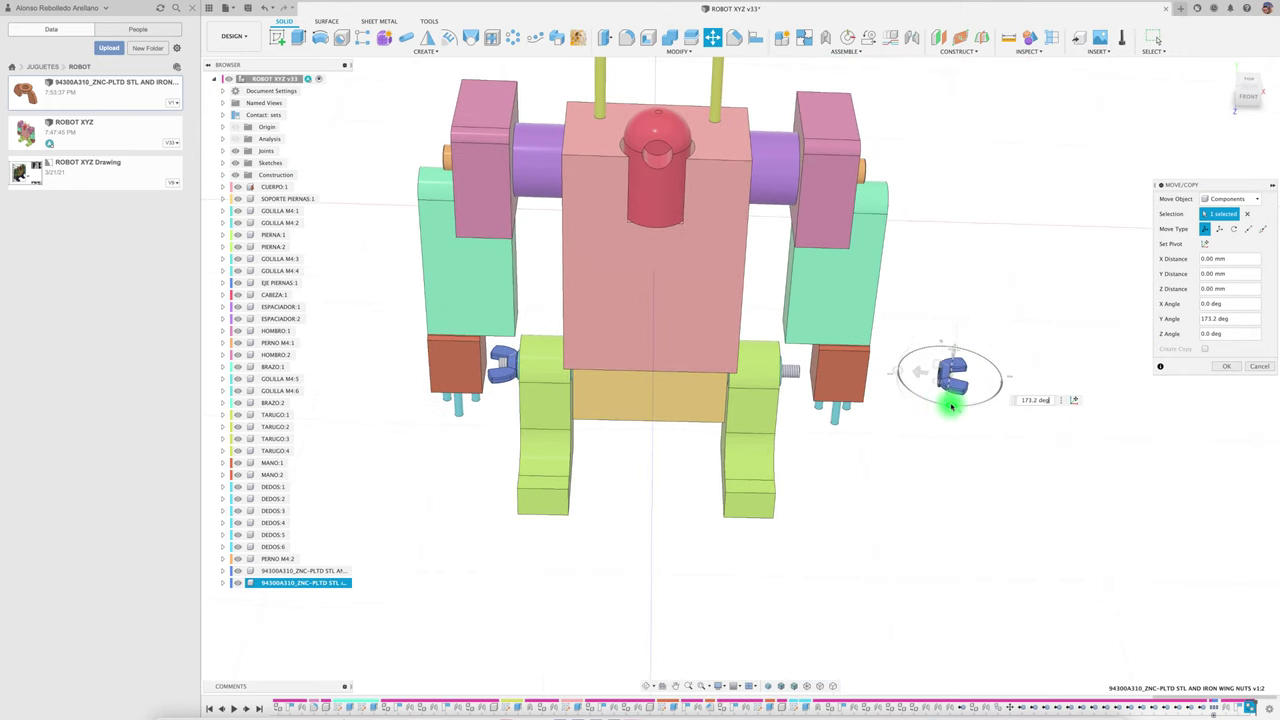
click(1226, 366)
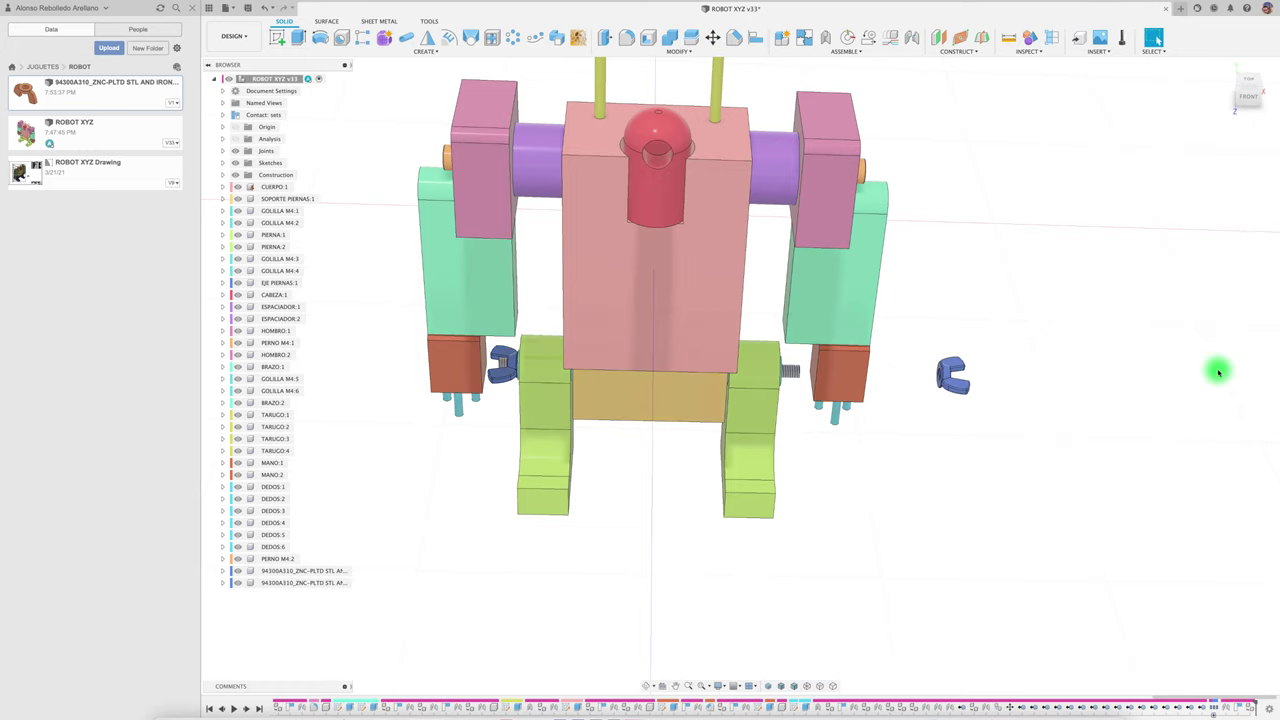
shift+middle_drag(1220, 368, 1192, 380)
scroll(1192, 380, up, 3)
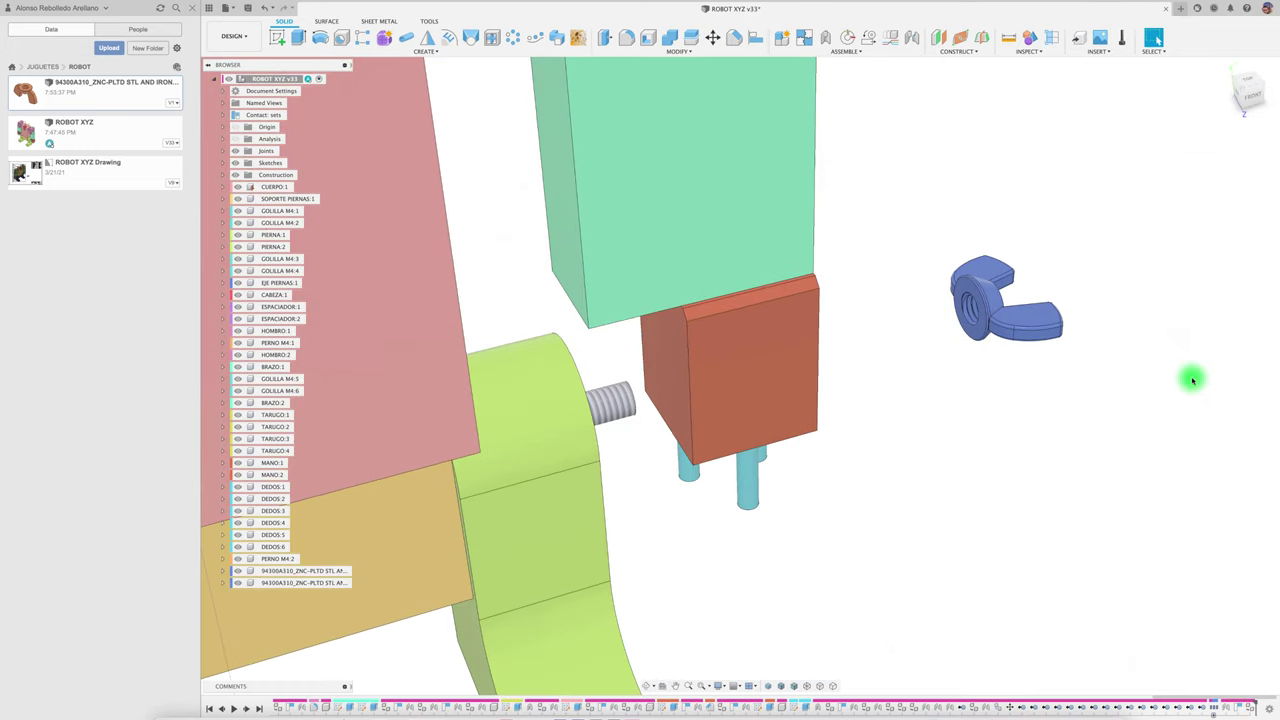
Step: Joint the copied nut's hole onto the other bolt end, set to a 135° angle
key(j)
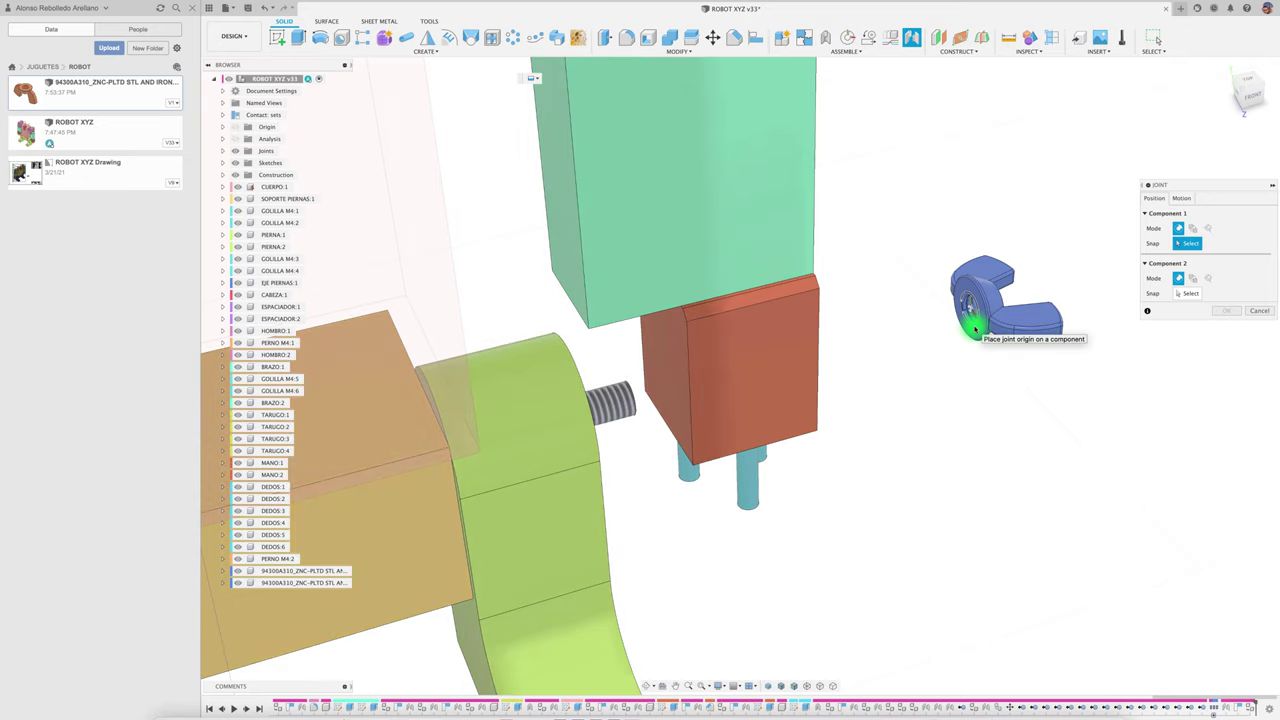
click(969, 338)
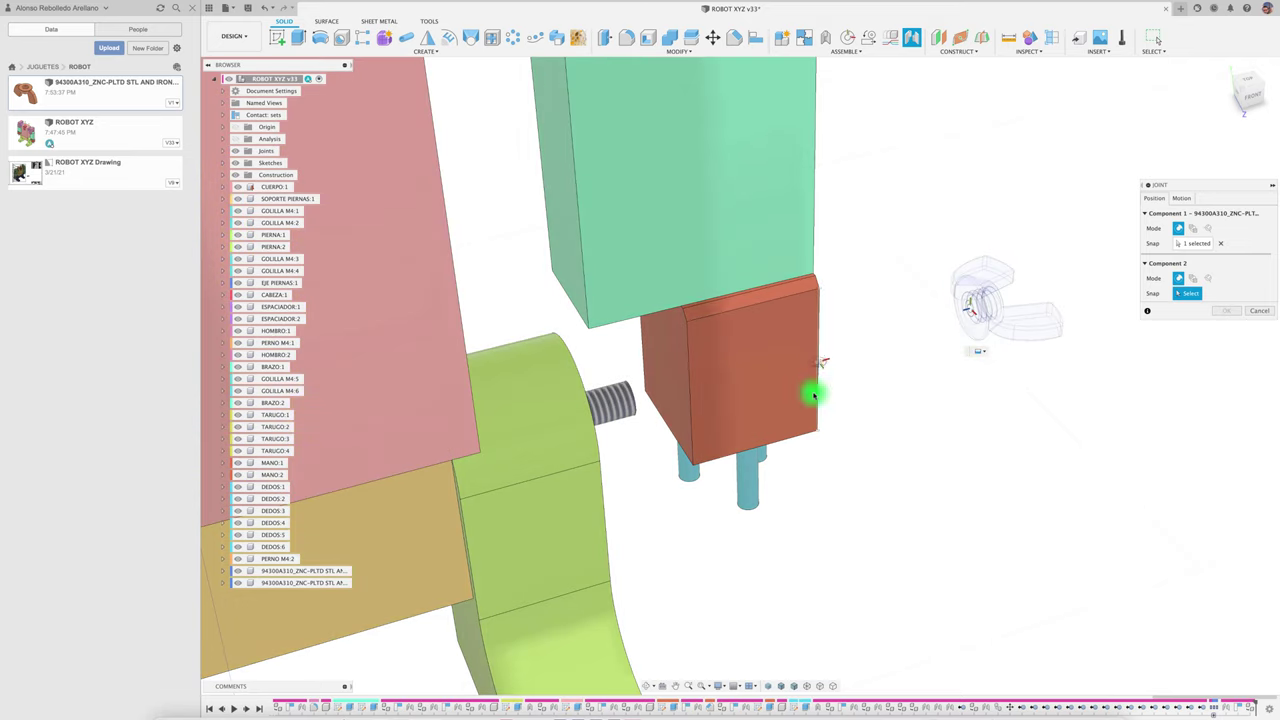
shift+middle_drag(677, 443, 626, 414)
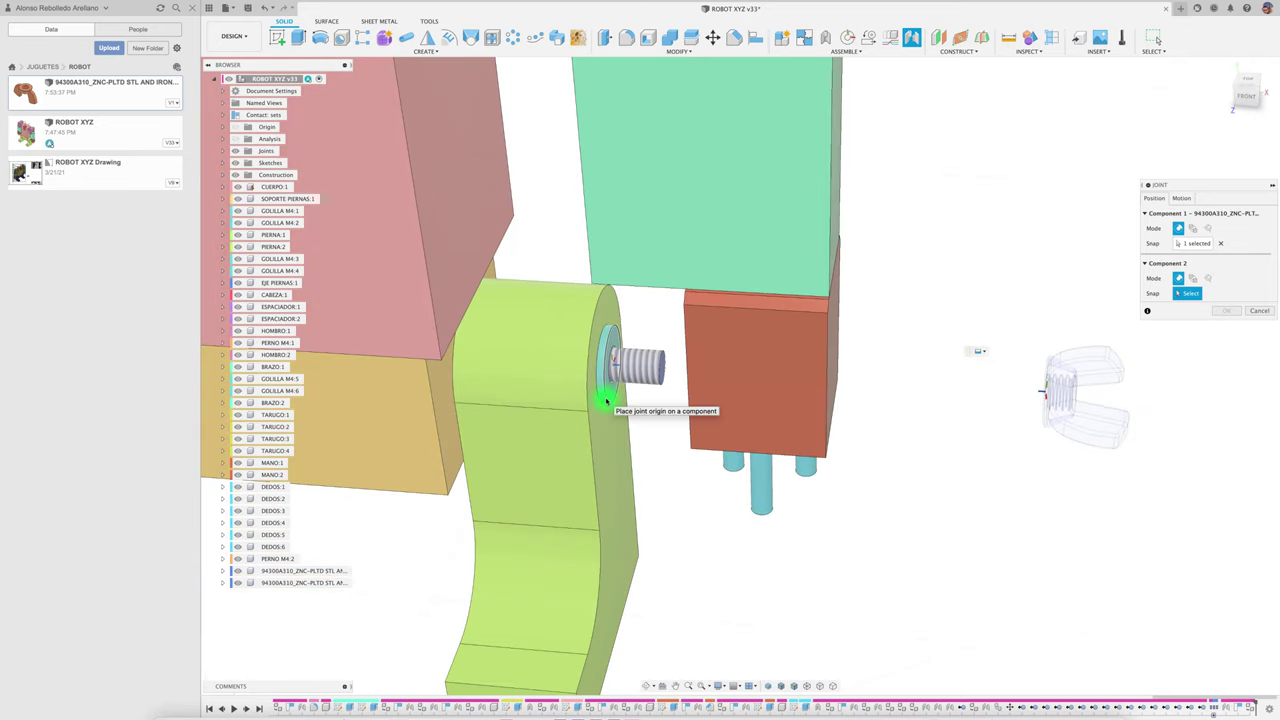
click(606, 402)
shift+middle_drag(1187, 199, 734, 423)
drag(737, 429, 709, 409)
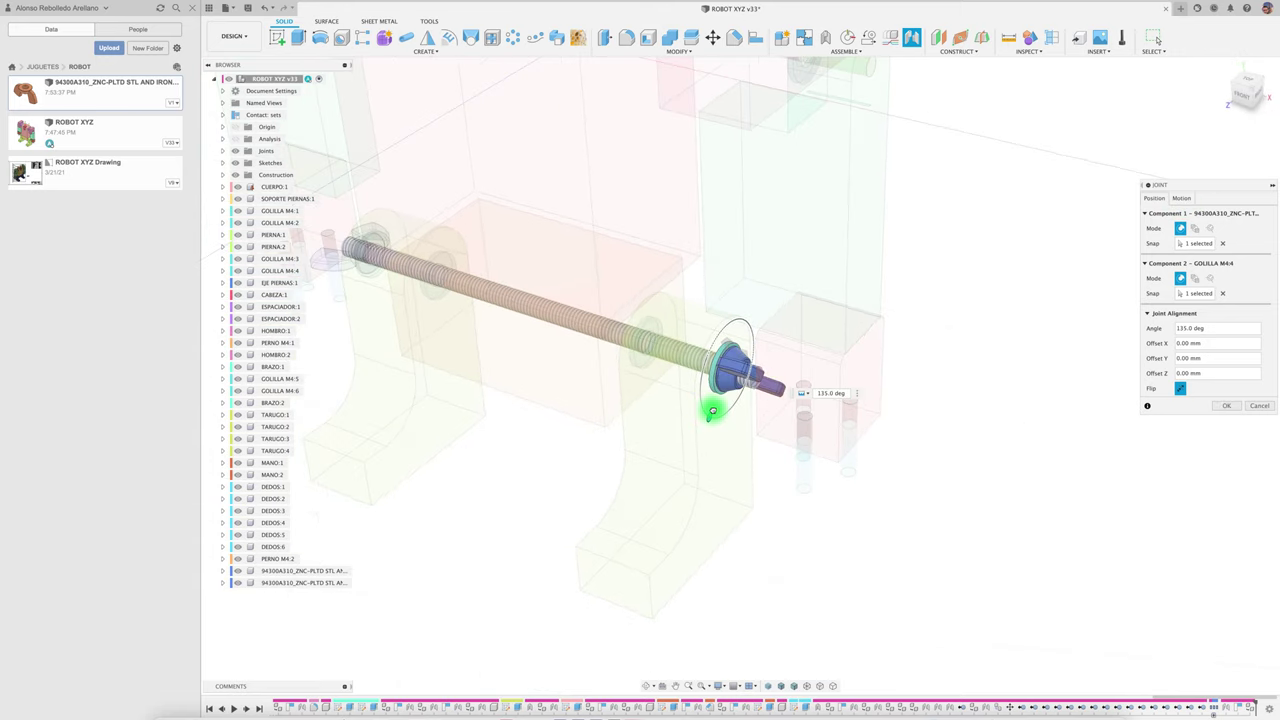
shift+middle_drag(709, 409, 1100, 291)
click(1183, 205)
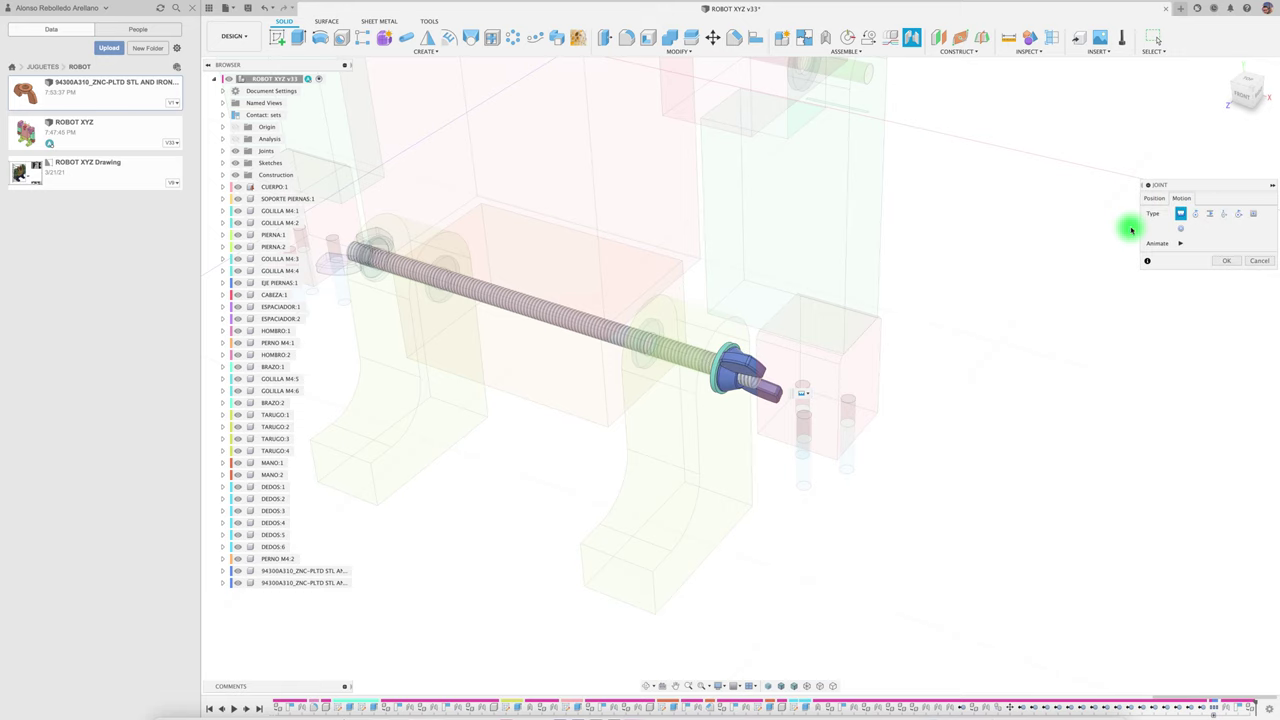
click(1224, 262)
Step: Zoom out, close the Data Panel, and pan so the complete robot fills the window
scroll(1029, 404, down, 5)
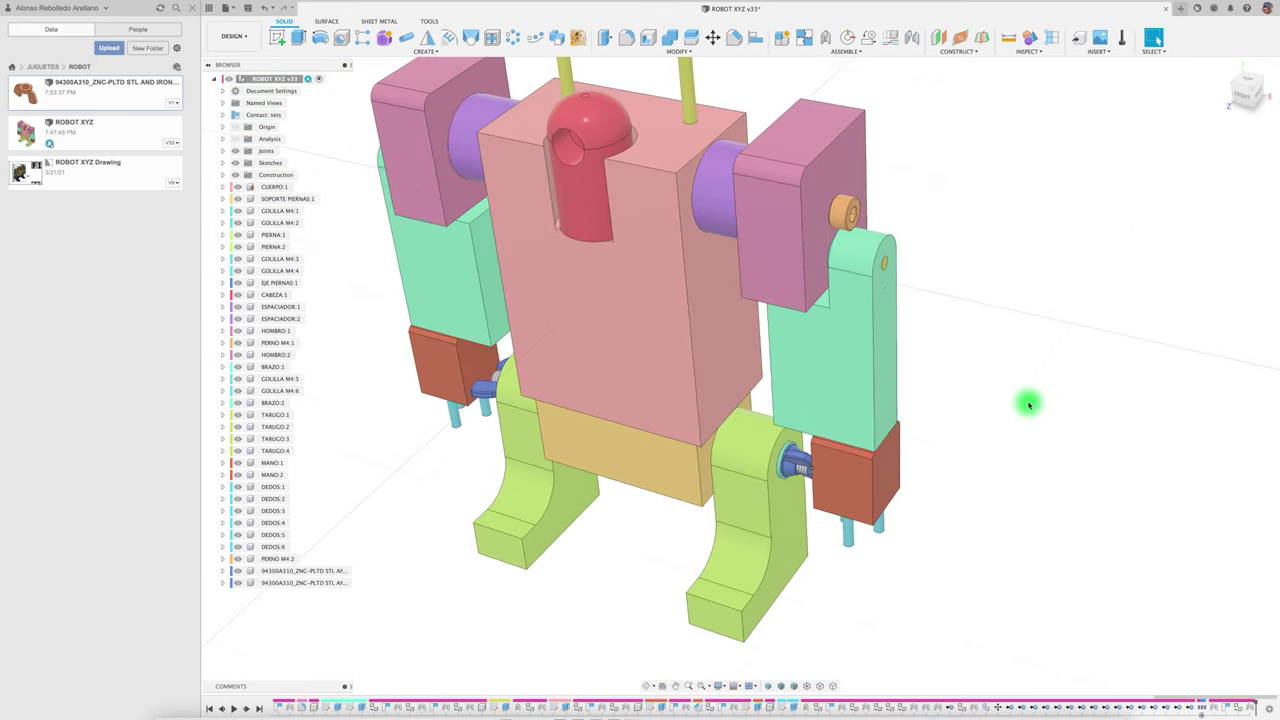
scroll(1029, 404, down, 3)
scroll(1029, 404, down, 2)
scroll(1029, 404, down, 2)
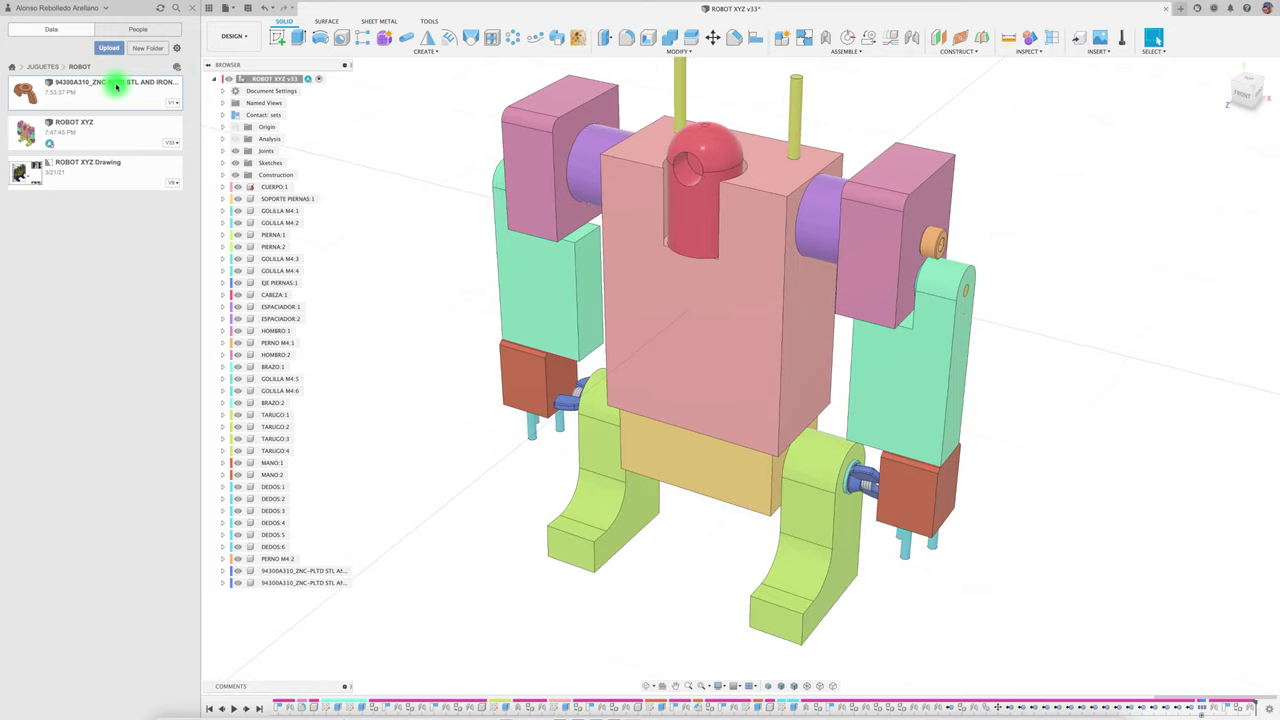
mouse_move(116, 87)
mouse_down()
mouse_move(242, 585)
mouse_move(286, 591)
mouse_up()
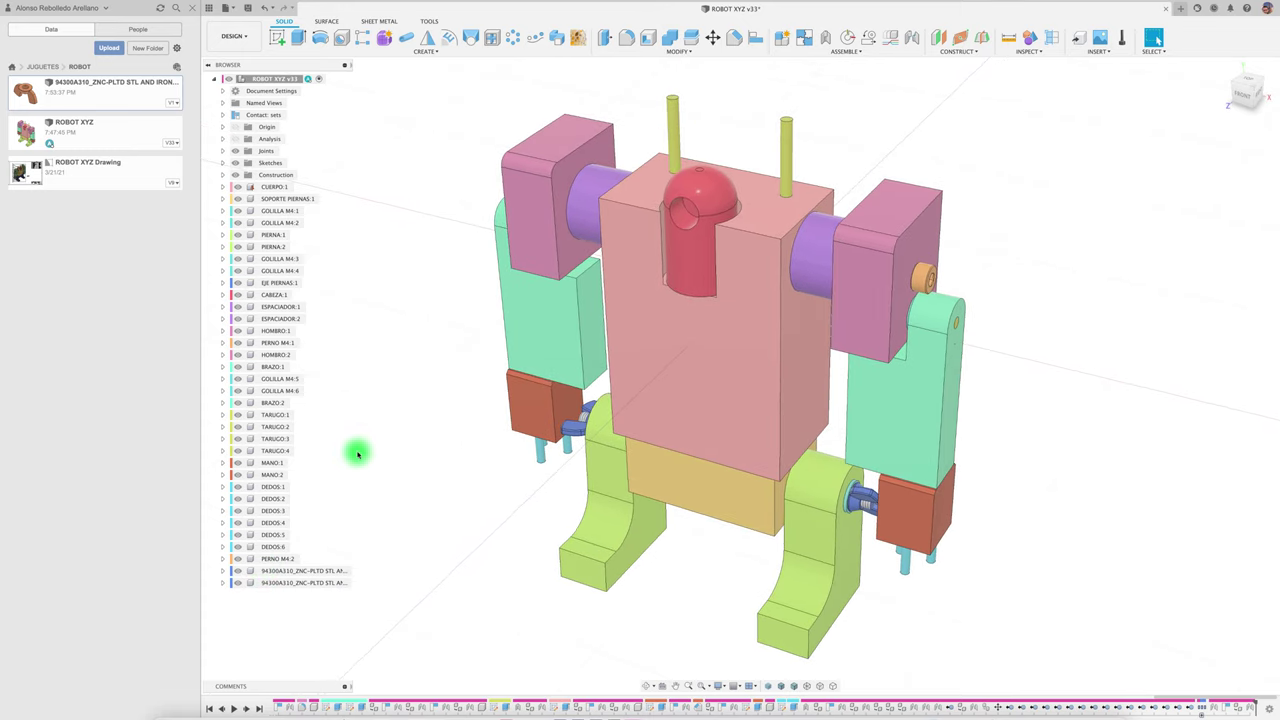
click(192, 8)
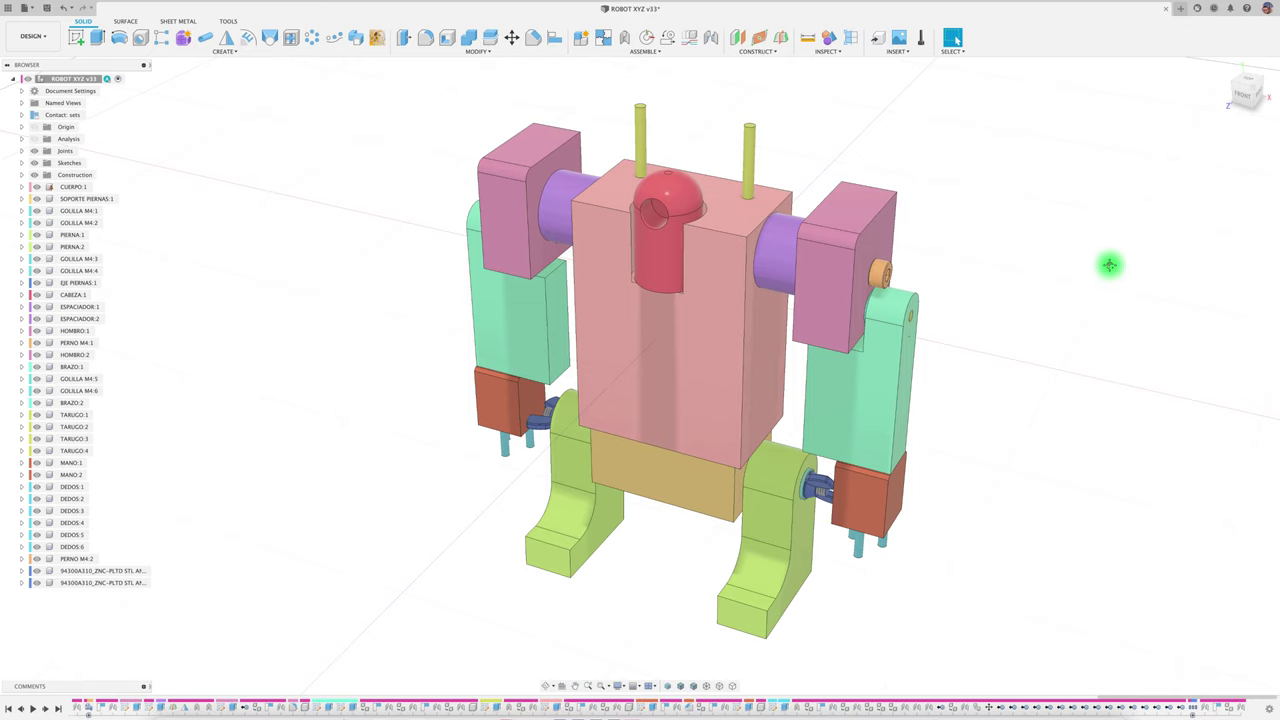
middle_drag(1109, 266, 1075, 273)
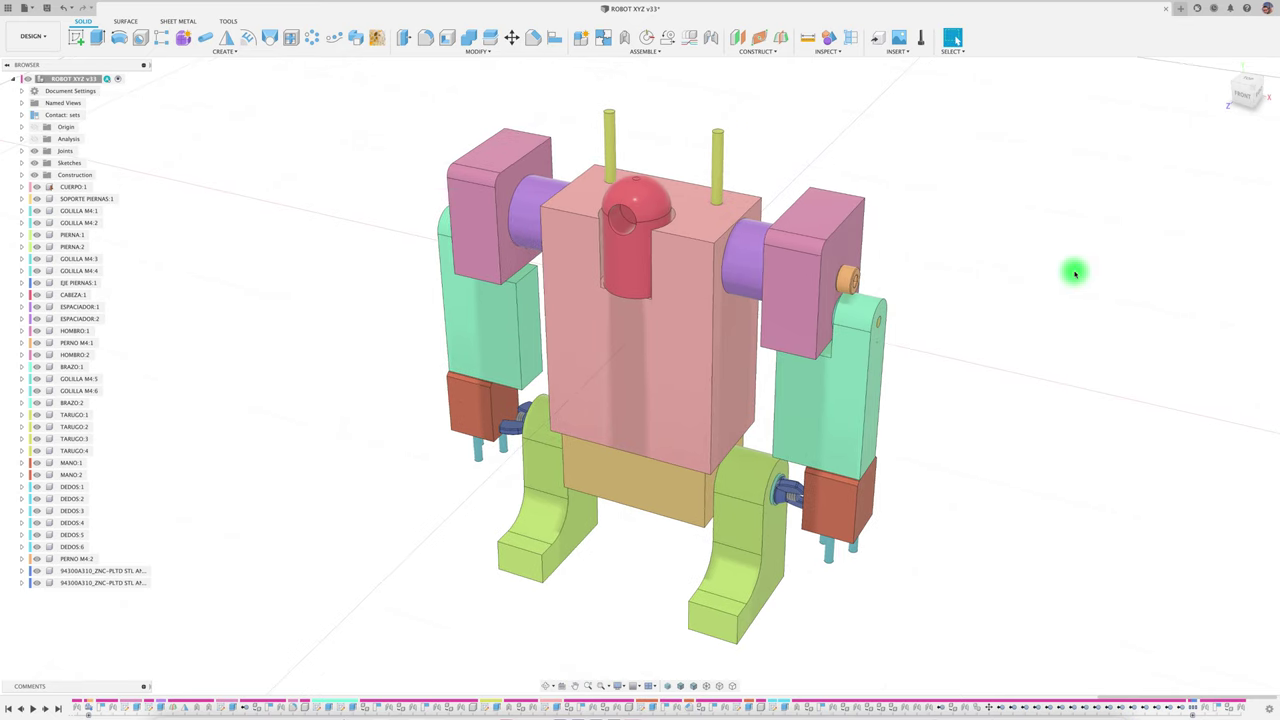